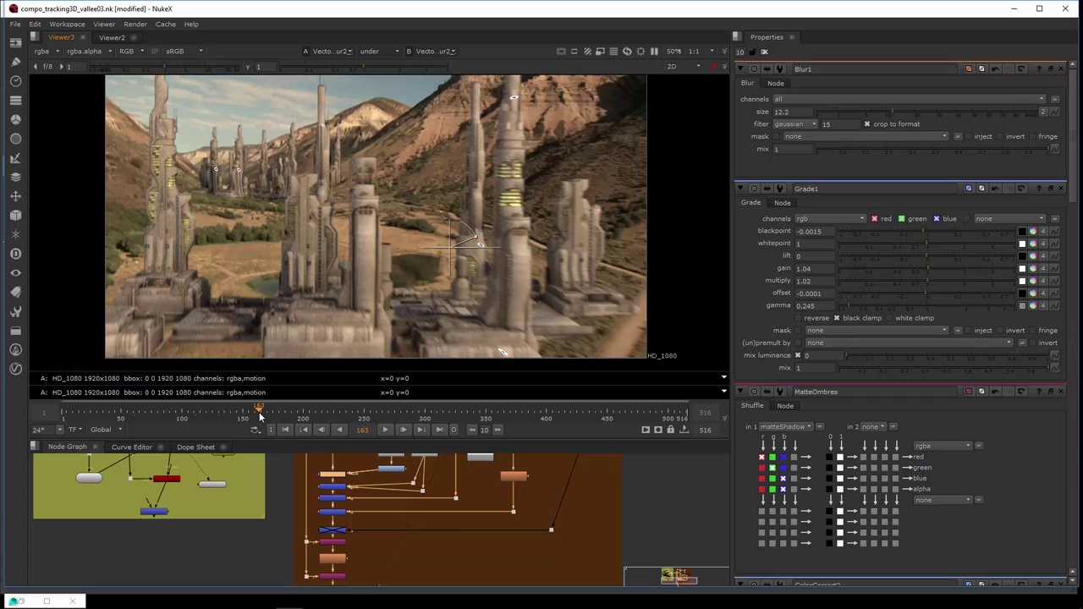
# - Scrub the composited valley shot back and forth between about frames 80 and 163 to review the integrated towers
pyautogui.moveTo(260, 415); pyautogui.dragTo(207, 414)
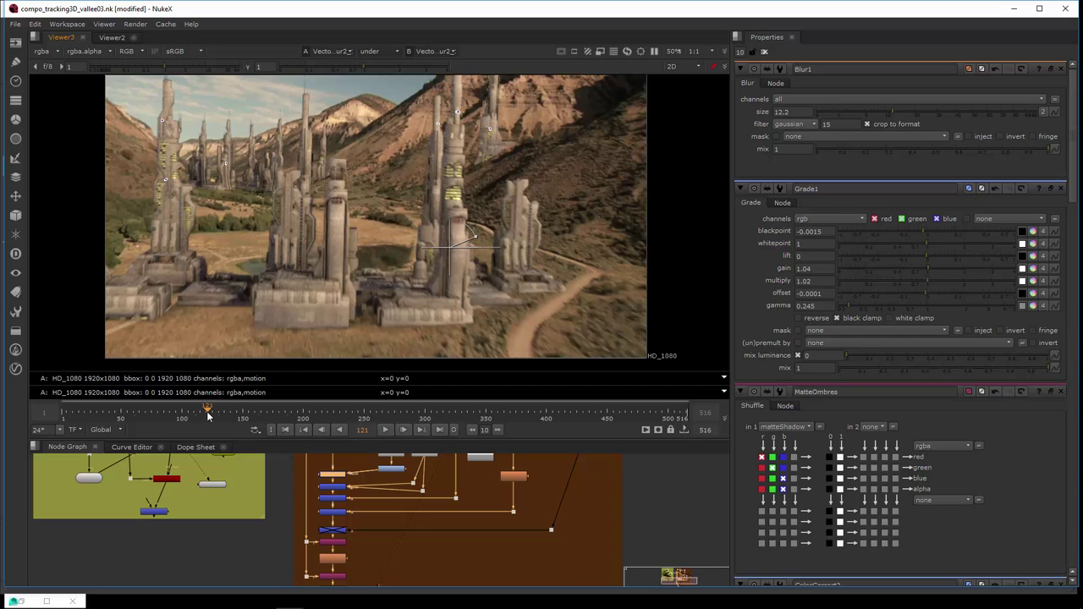
pyautogui.moveTo(209, 415); pyautogui.dragTo(161, 411)
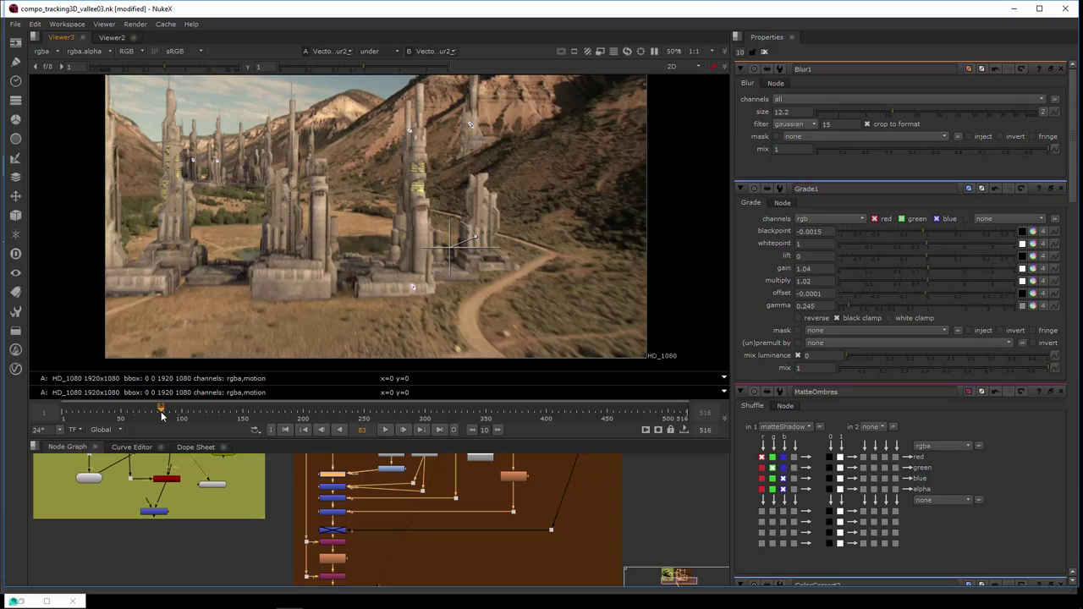
pyautogui.moveTo(161, 412); pyautogui.dragTo(252, 413)
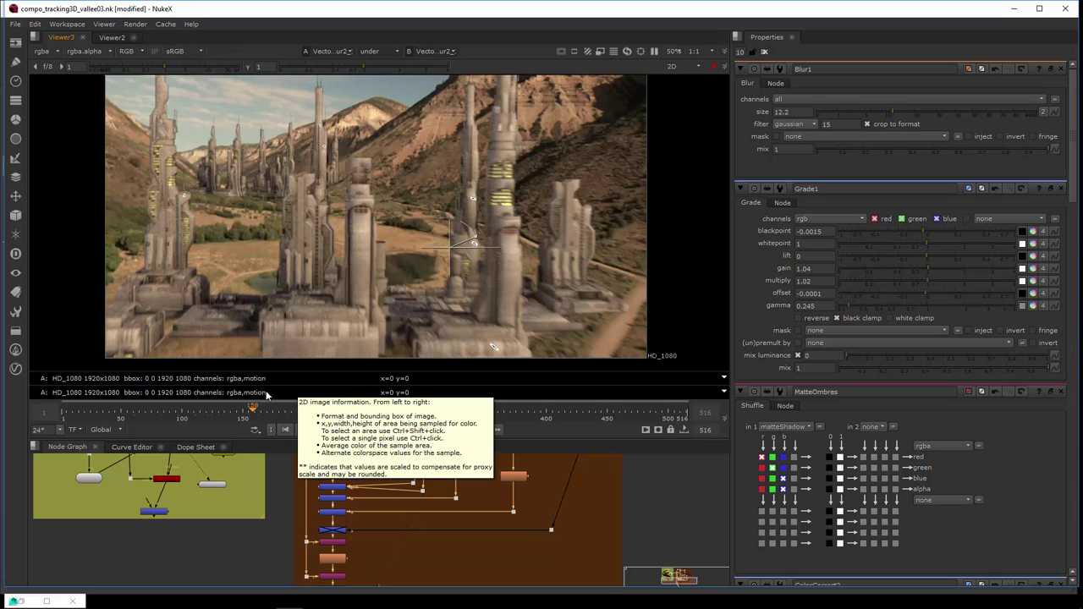
pyautogui.click(159, 413)
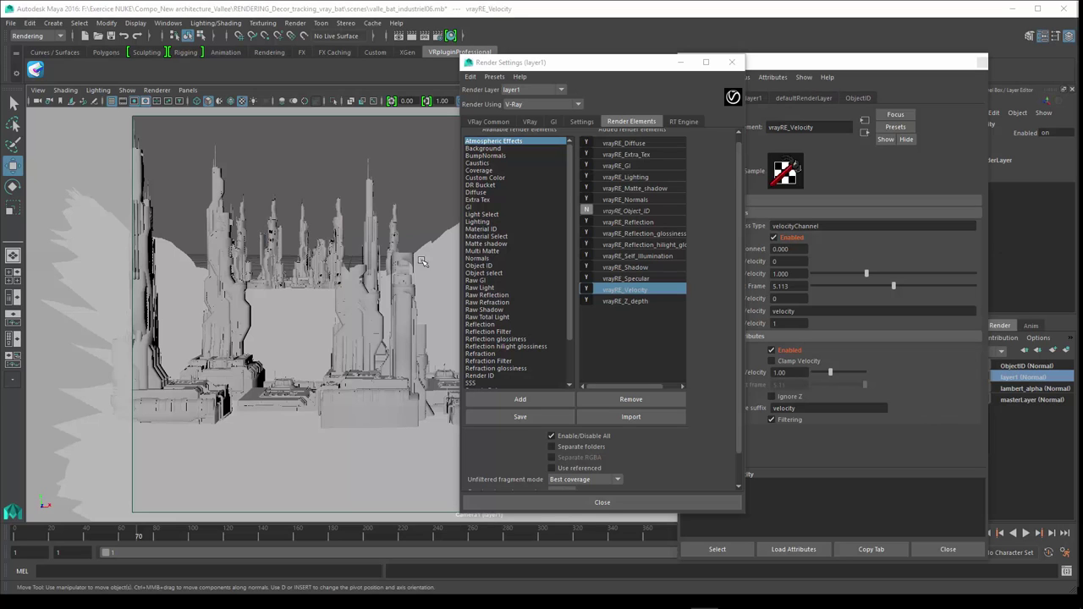
# - In Maya, move the Render Settings window off the viewport and select the valley terrain and individual foreground towers to inspect them
pyautogui.moveTo(512, 62); pyautogui.dragTo(714, 101)
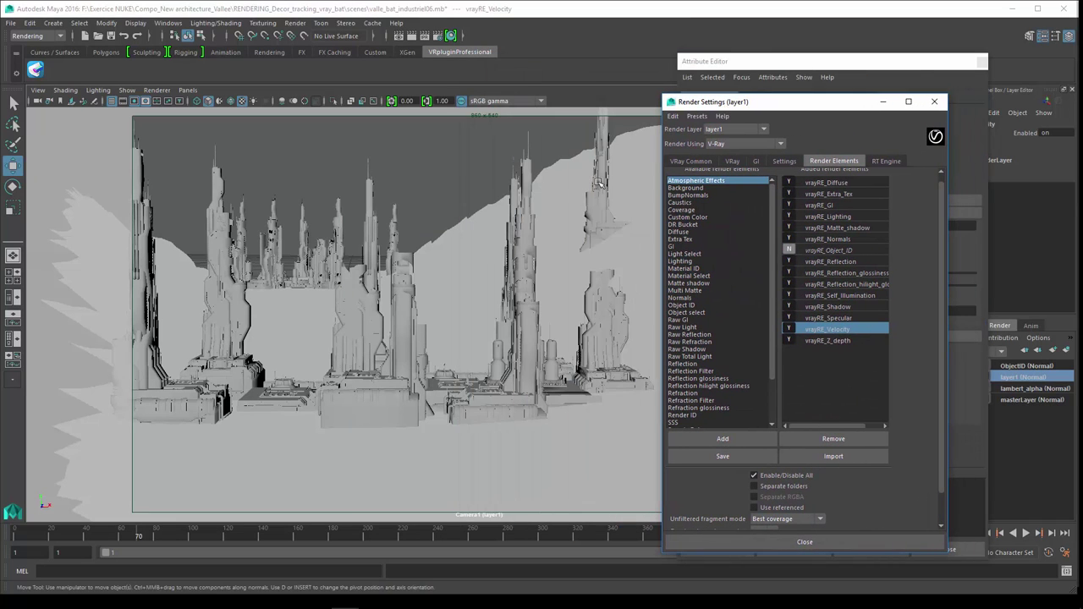
pyautogui.click(559, 218)
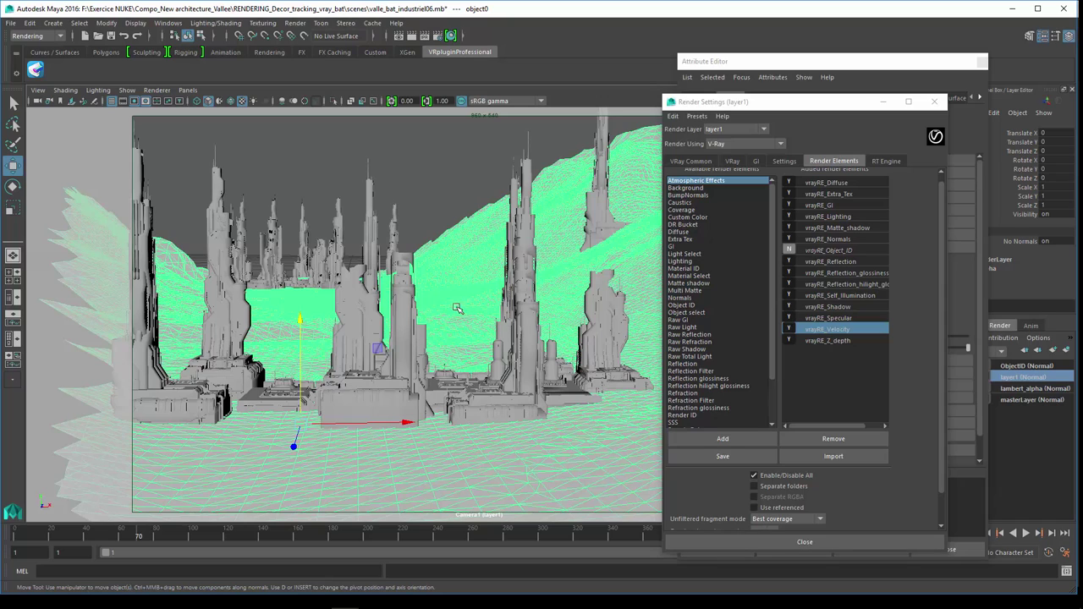
pyautogui.click(374, 326)
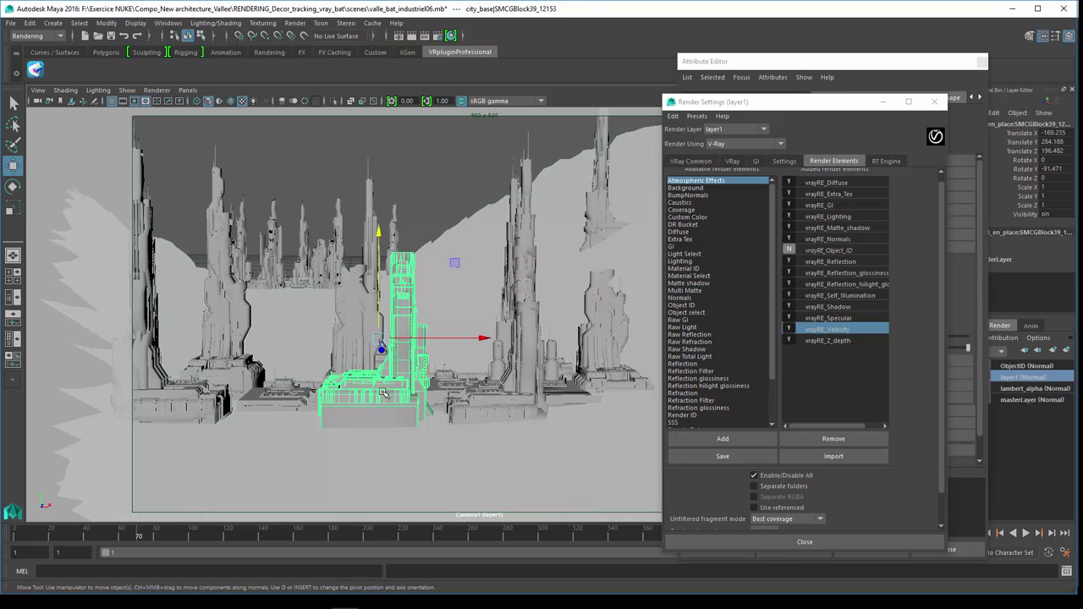
pyautogui.click(508, 337)
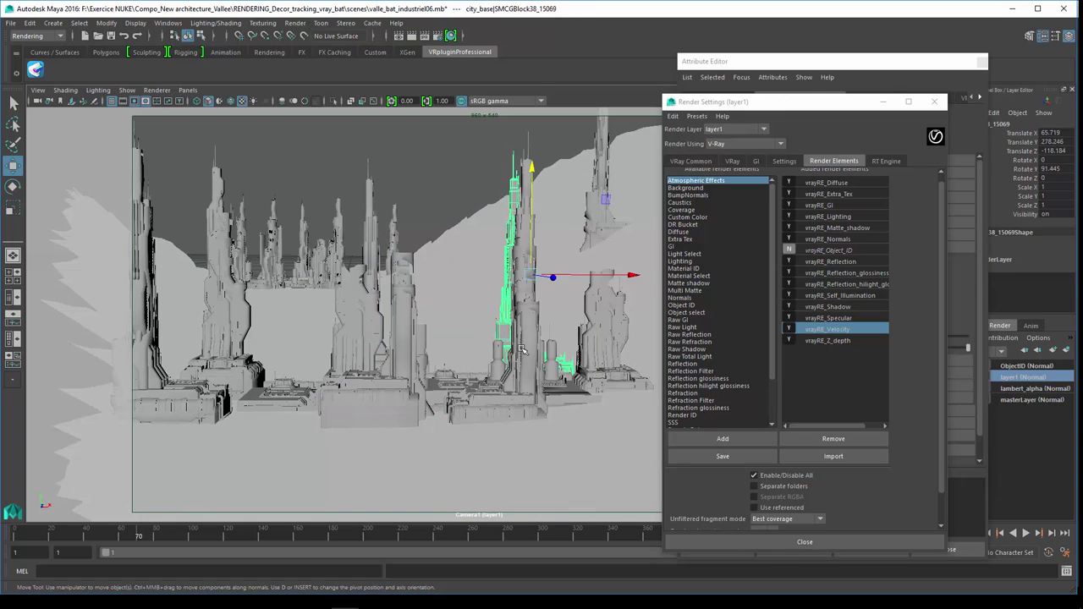
pyautogui.click(520, 350)
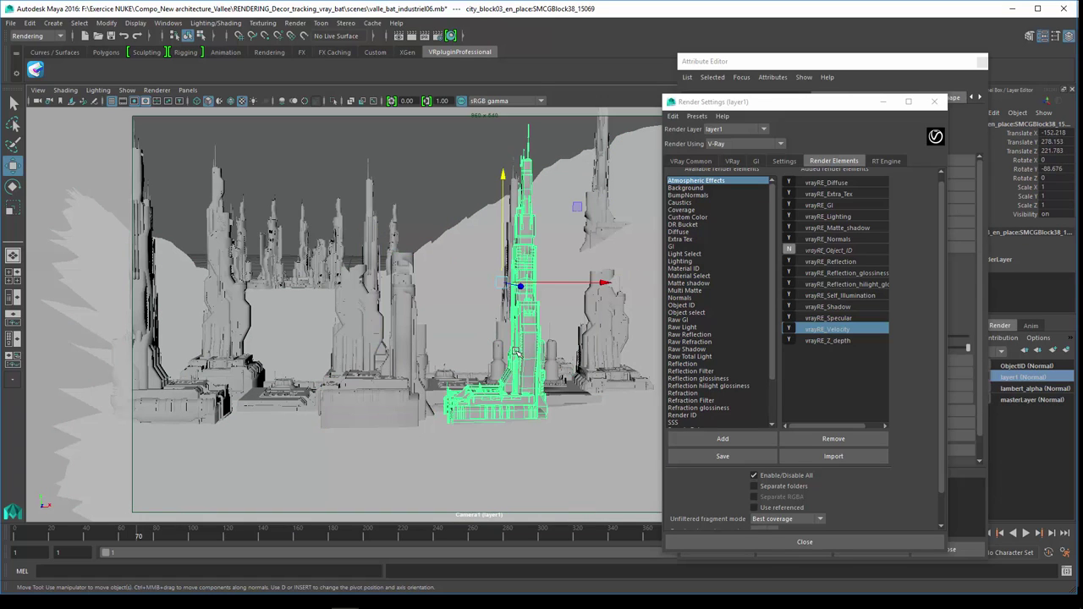
# - Check the V-Ray Common image output settings of layer1 and return to its render elements list
pyautogui.moveTo(781, 107); pyautogui.dragTo(708, 93)
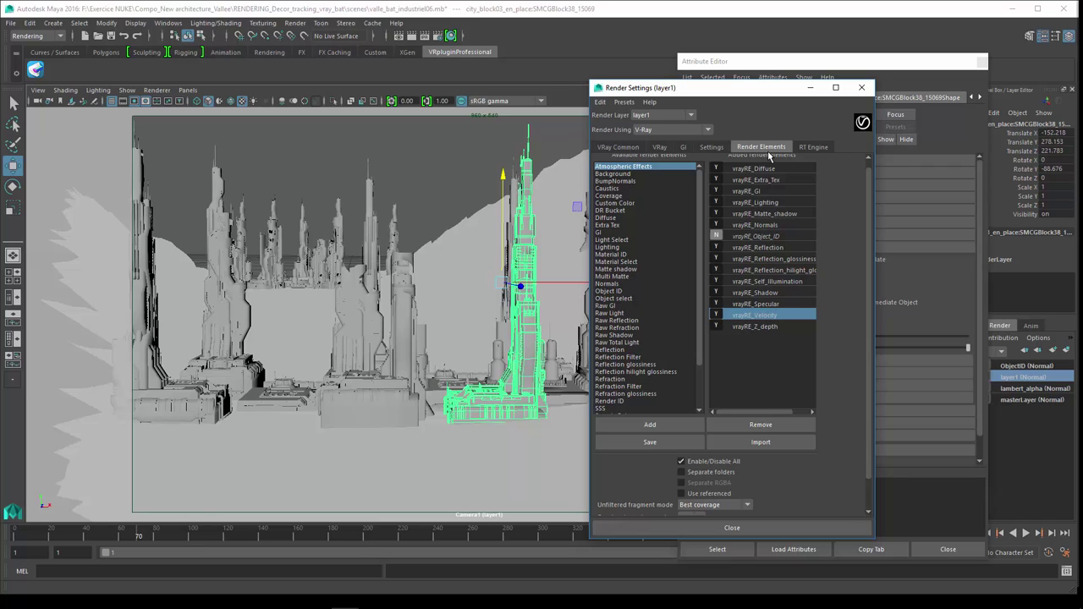
pyautogui.click(610, 147)
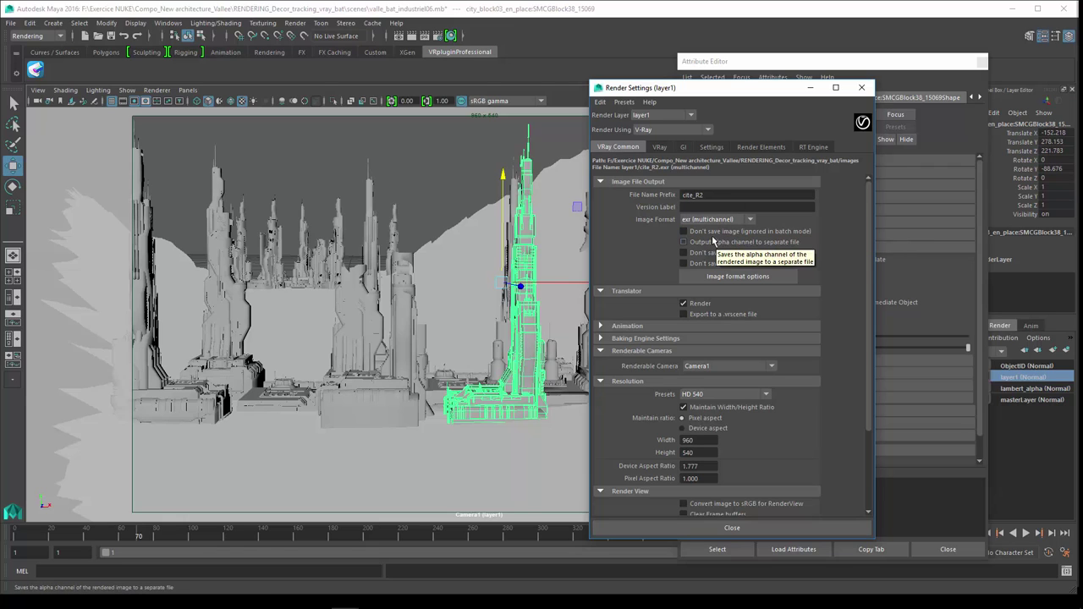
pyautogui.click(771, 149)
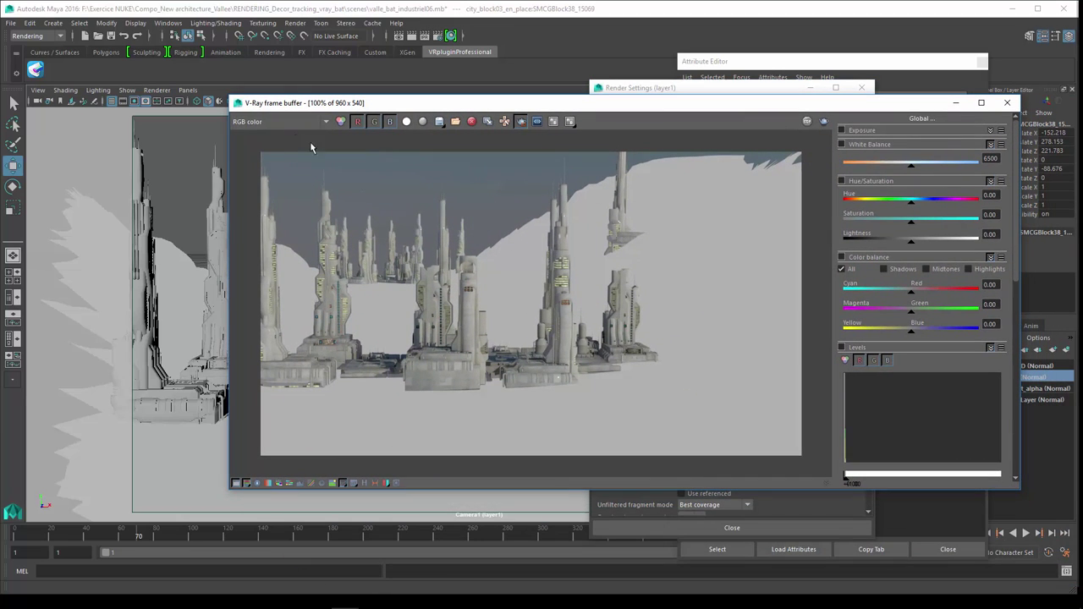
# - View the Alpha, extraTex_VRayDirt1 and GI passes of the render in the V-Ray frame buffer
pyautogui.click(287, 122)
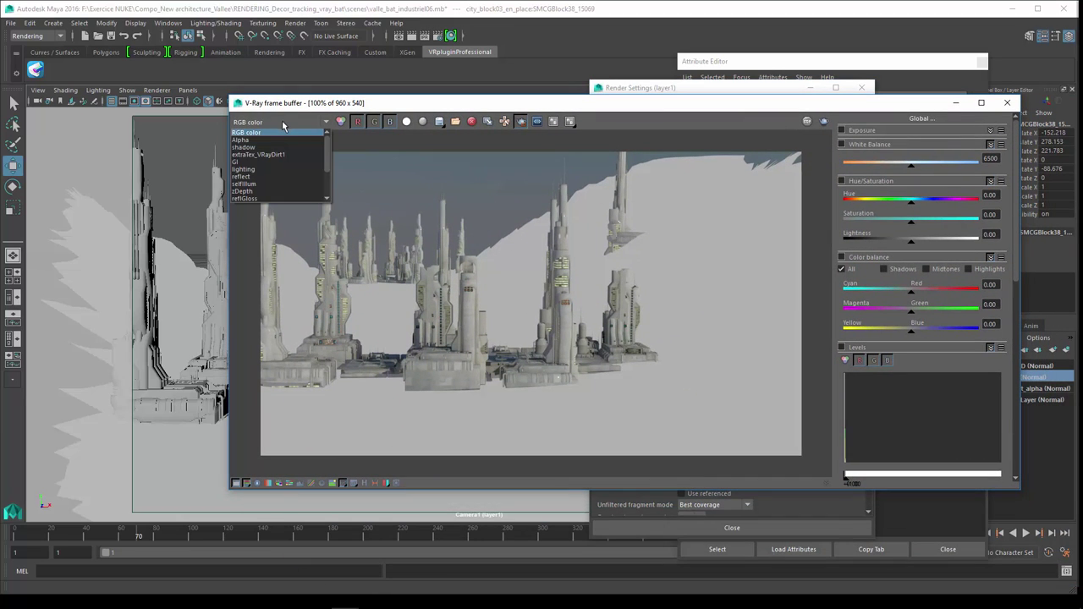
pyautogui.click(272, 140)
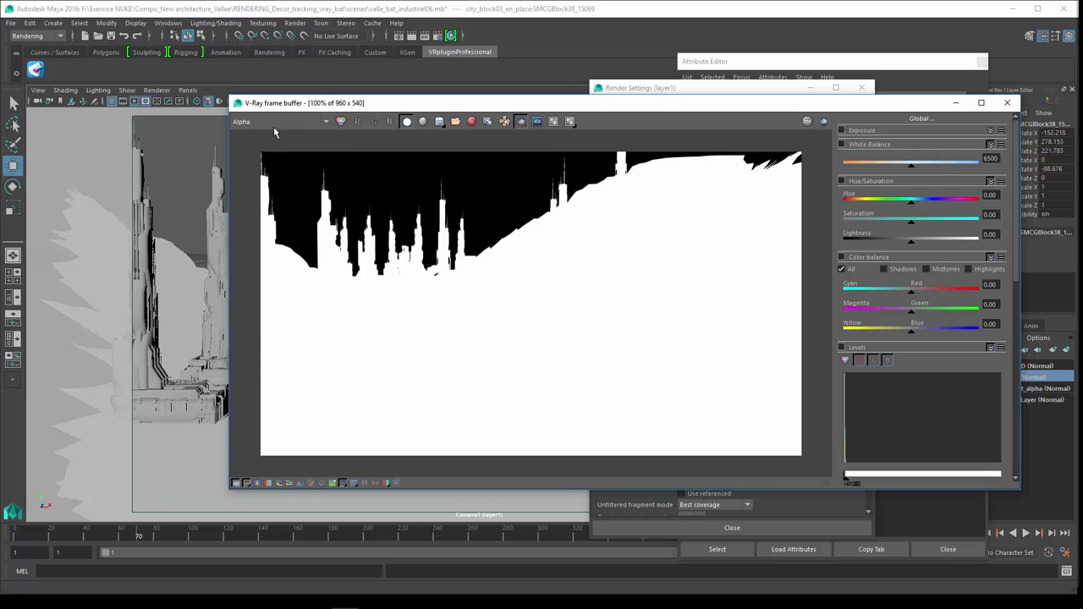
pyautogui.click(275, 123)
pyautogui.click(266, 156)
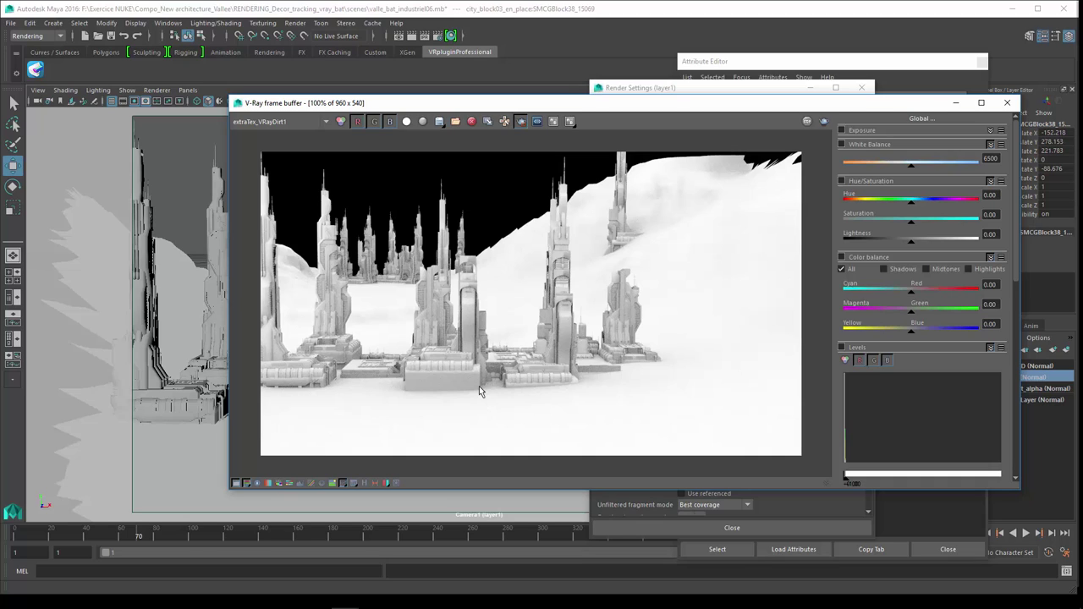
pyautogui.click(276, 125)
pyautogui.press('Down')
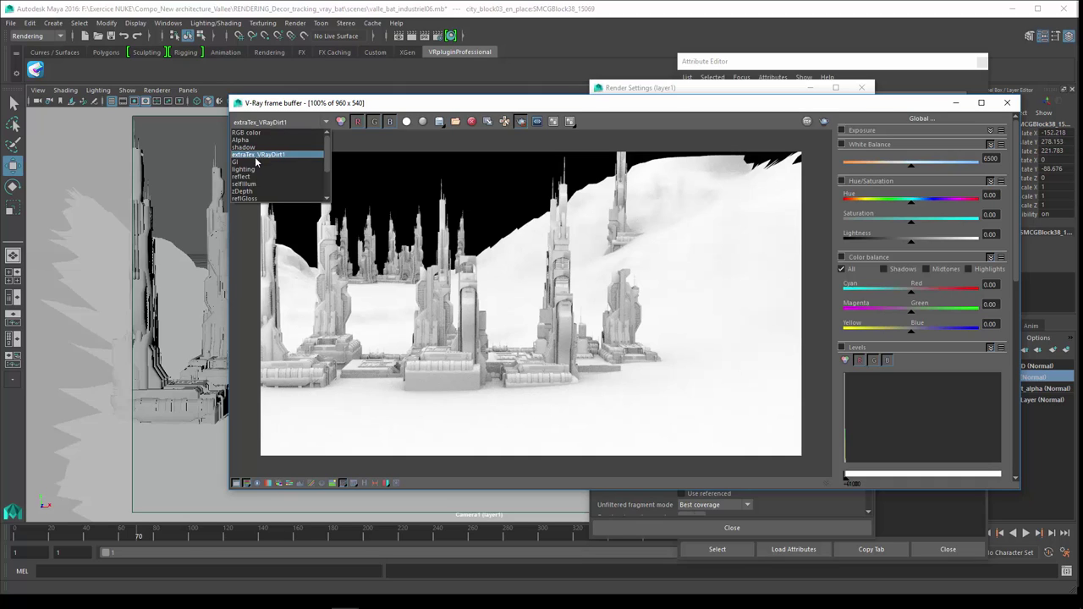
pyautogui.press('Return')
# - View the lighting, reflect, selfIllum and zDepth passes in the frame buffer
pyautogui.click(261, 124)
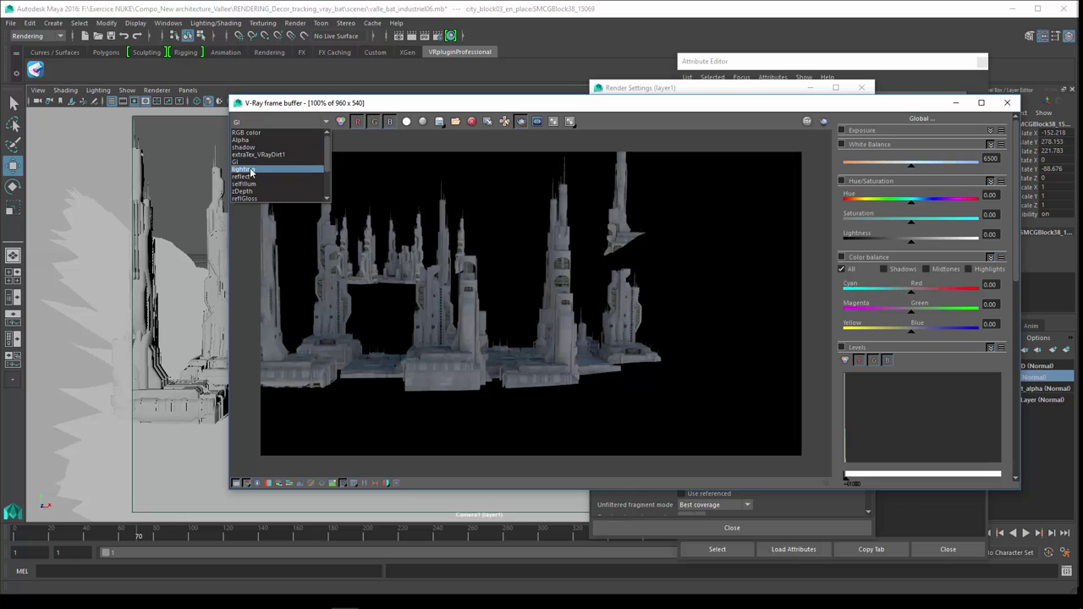
pyautogui.click(253, 169)
pyautogui.click(260, 127)
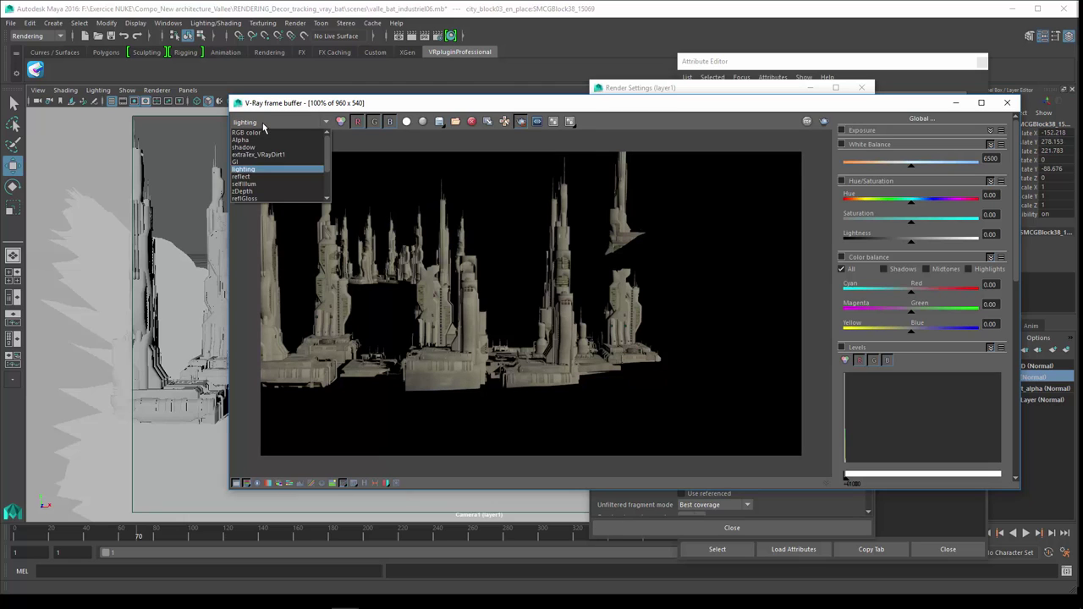
pyautogui.click(248, 175)
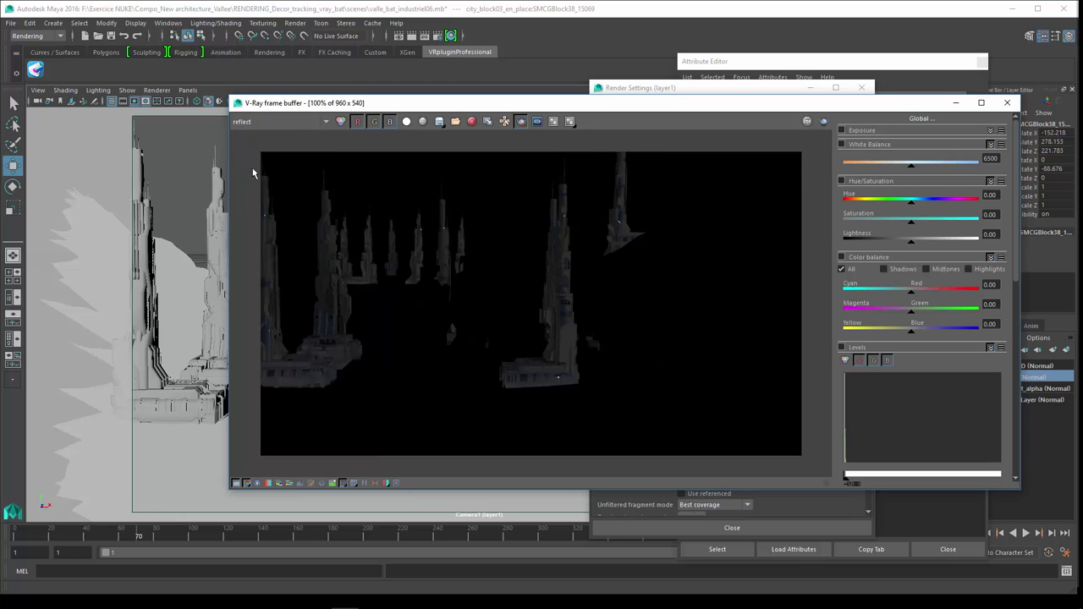
pyautogui.click(271, 123)
pyautogui.click(254, 183)
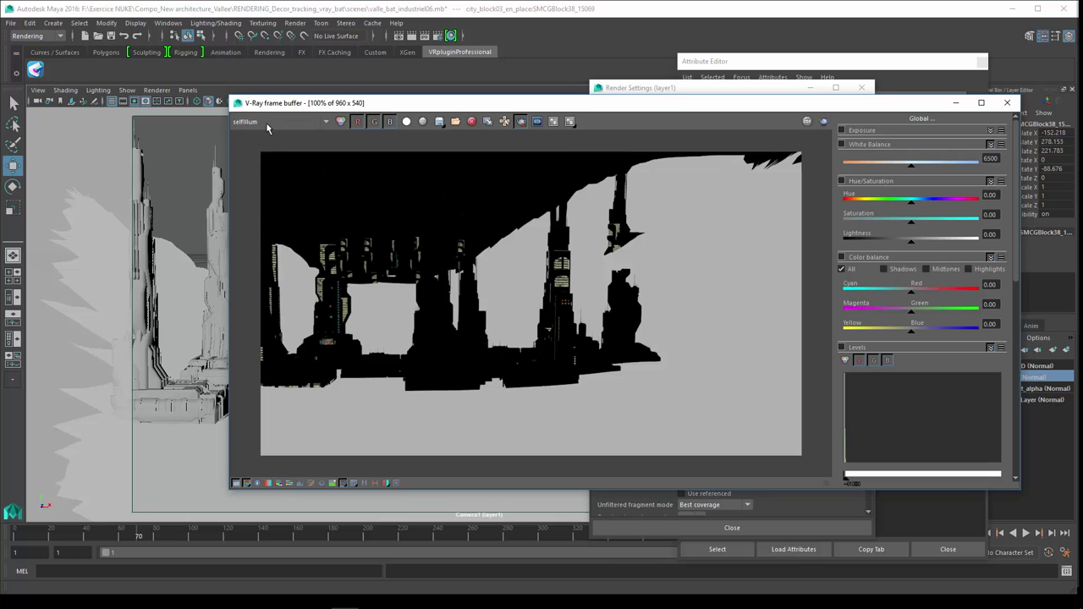
pyautogui.click(266, 121)
pyautogui.click(254, 197)
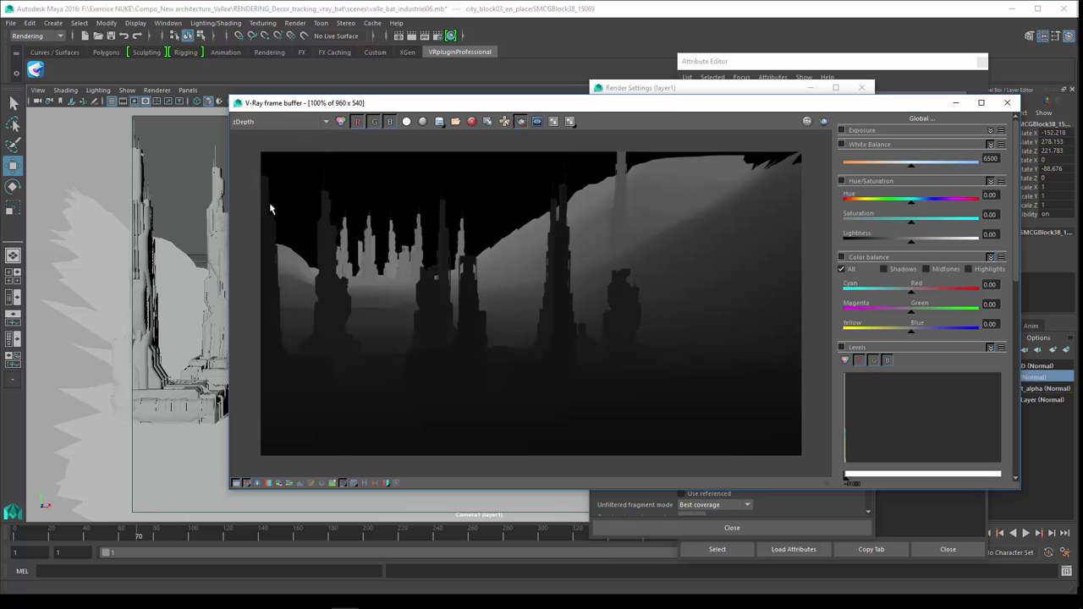
# - View the reflGloss and normals passes in the frame buffer
pyautogui.click(296, 125)
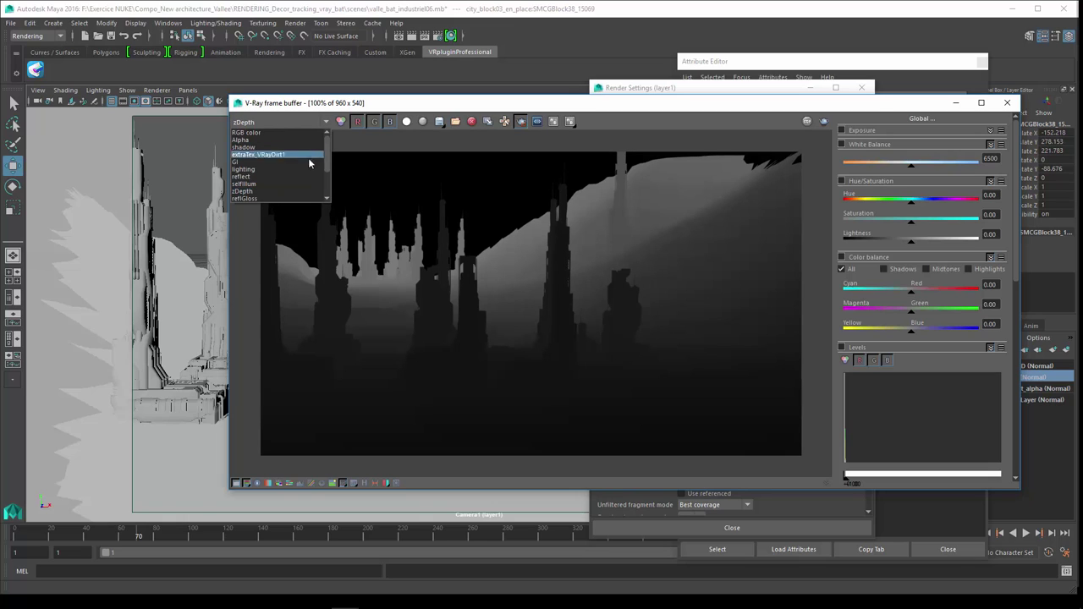
pyautogui.scroll(-1, 288, 174)
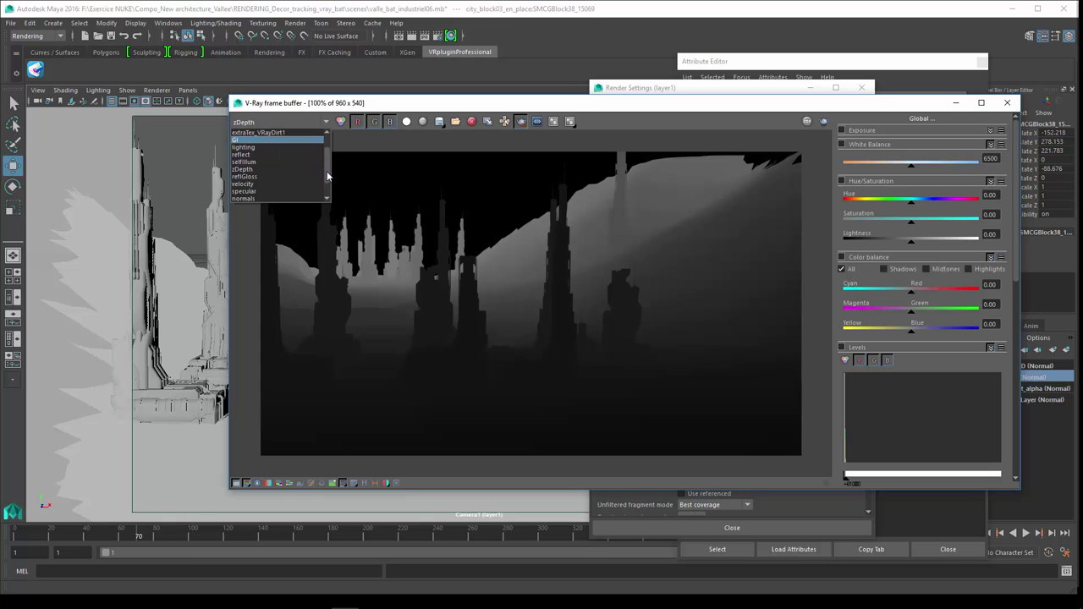
pyautogui.click(284, 177)
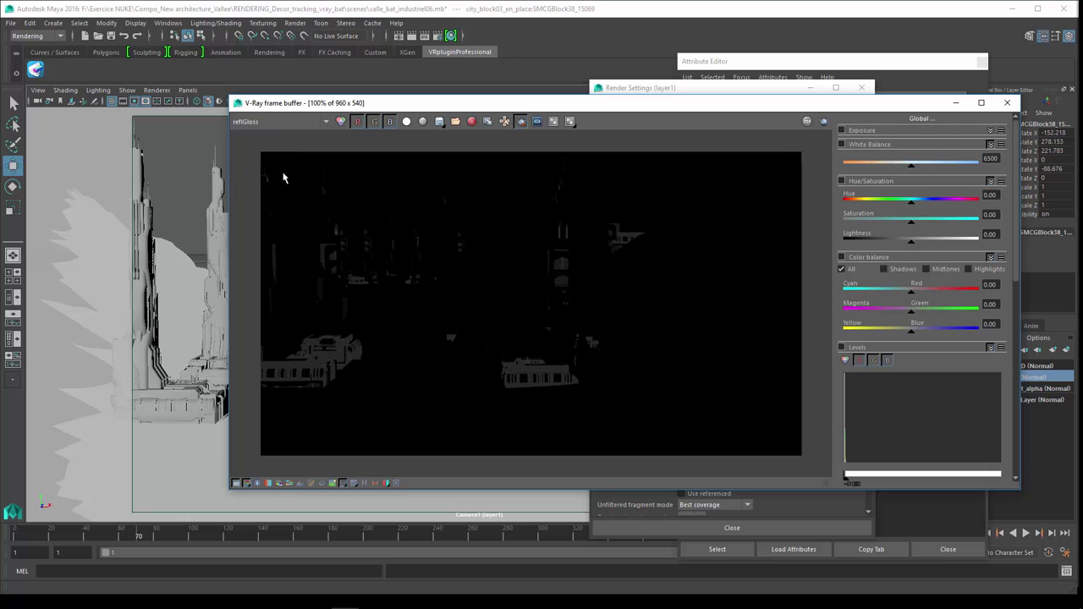
pyautogui.click(272, 122)
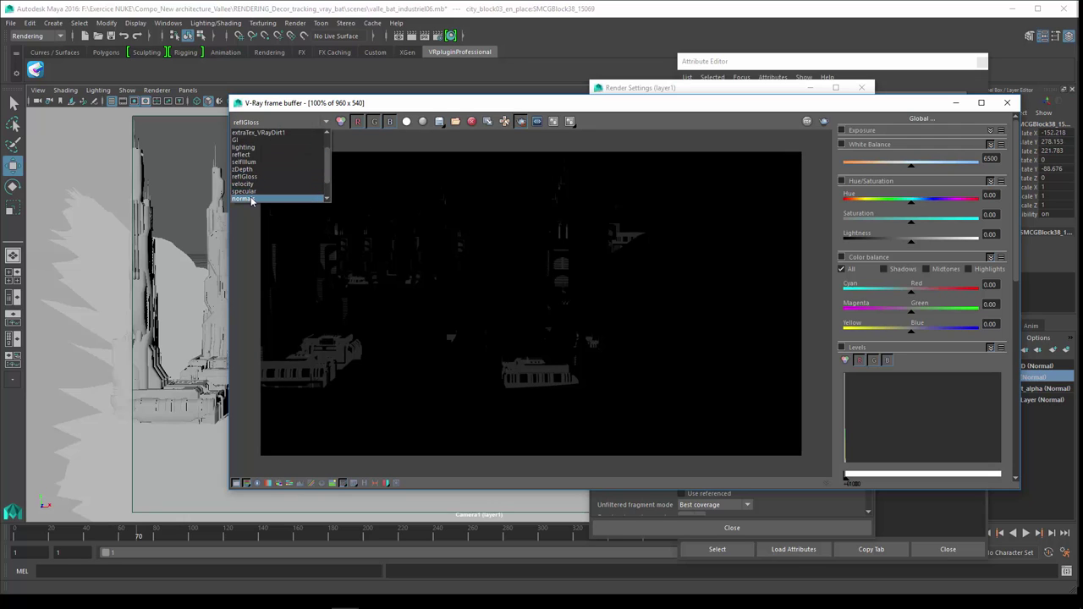
pyautogui.click(245, 198)
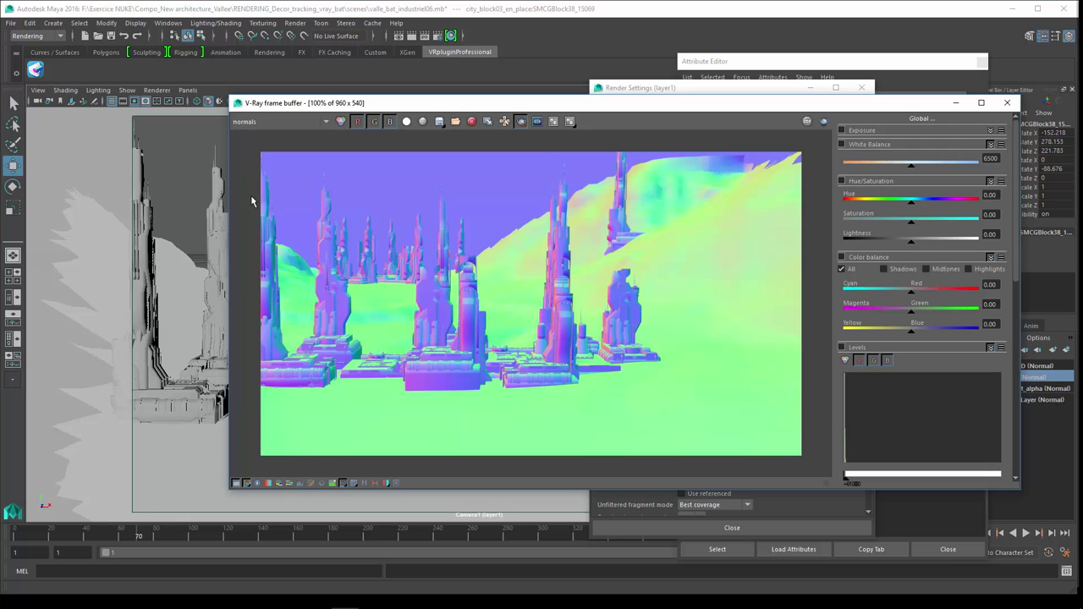
# - View the diffuse, matteShadow and reflHilightGloss passes and look through the rest of the channel list
pyautogui.click(326, 123)
pyautogui.moveTo(324, 150); pyautogui.dragTo(325, 173)
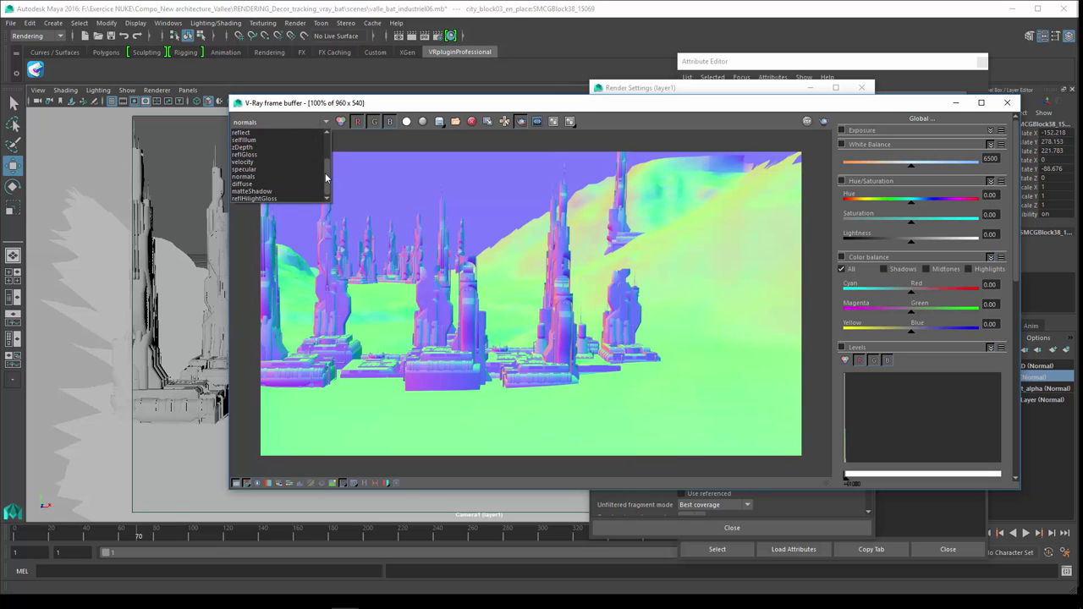
pyautogui.click(266, 184)
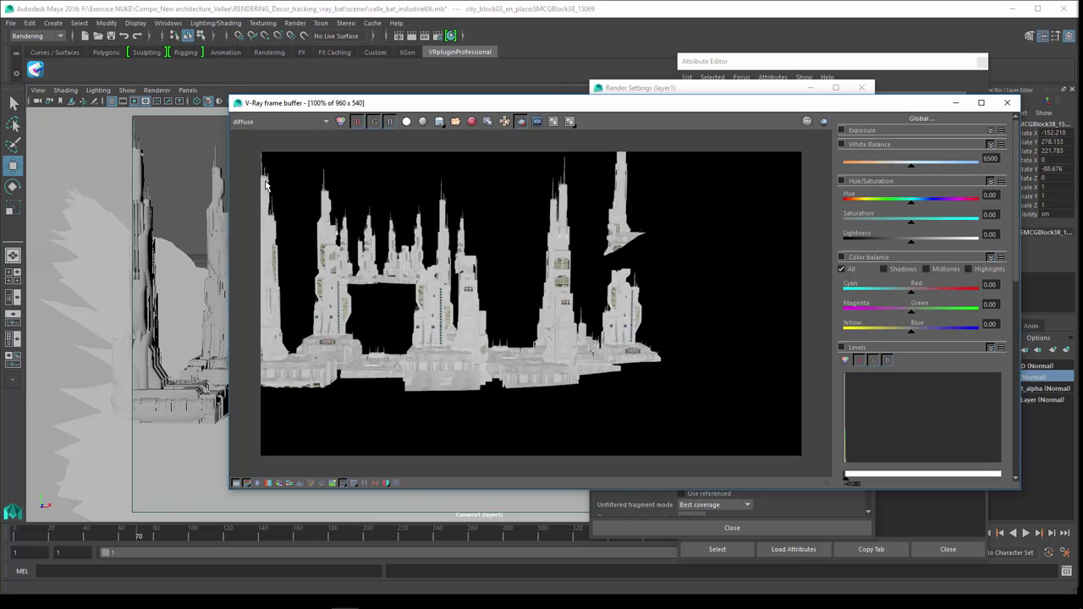
pyautogui.click(279, 122)
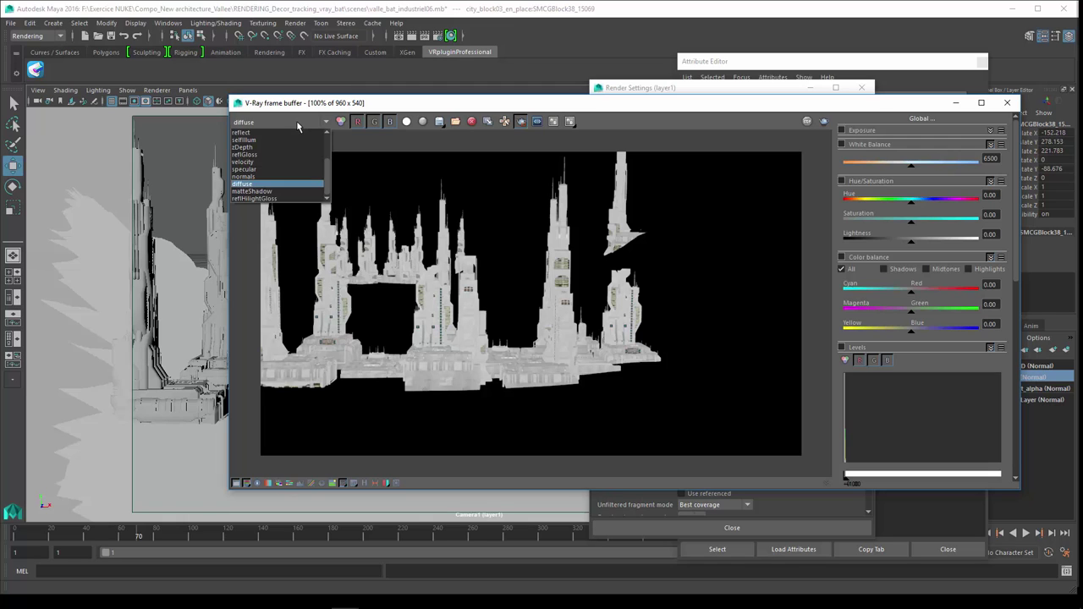
pyautogui.click(268, 192)
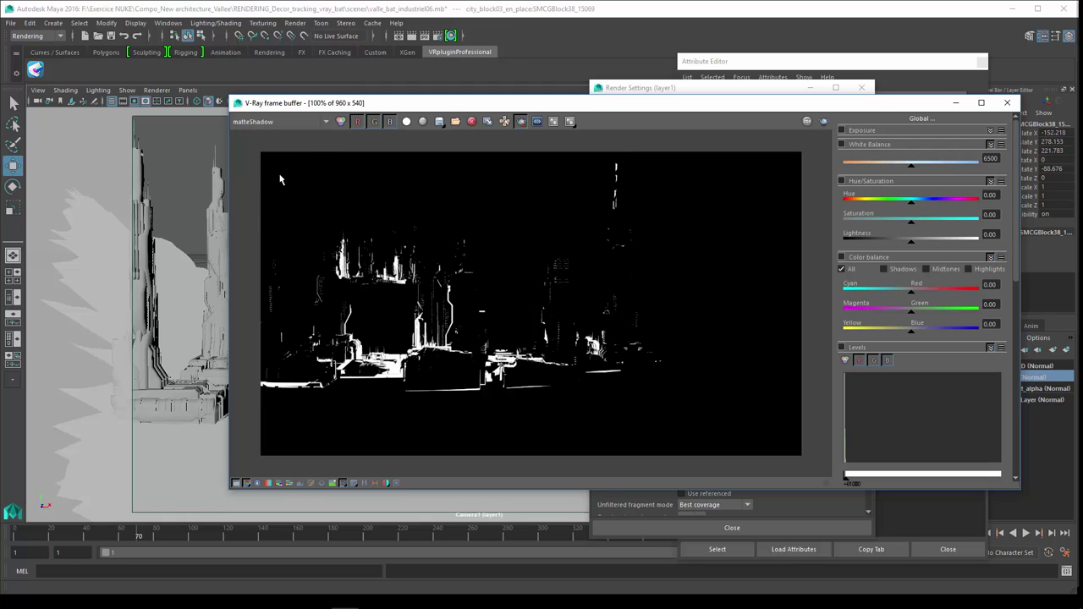
pyautogui.click(327, 125)
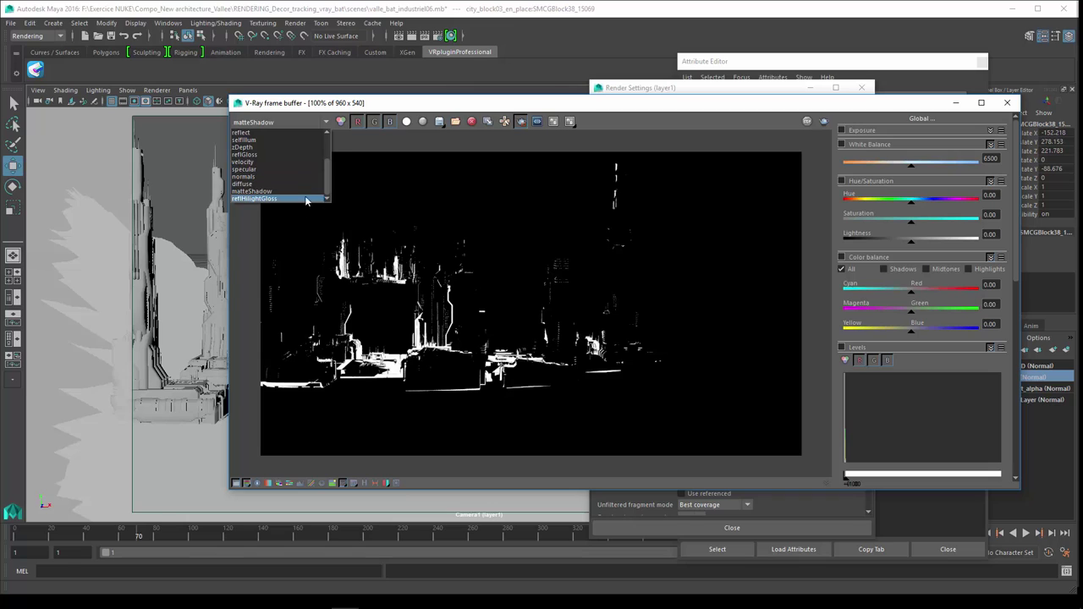
pyautogui.click(301, 197)
pyautogui.click(327, 127)
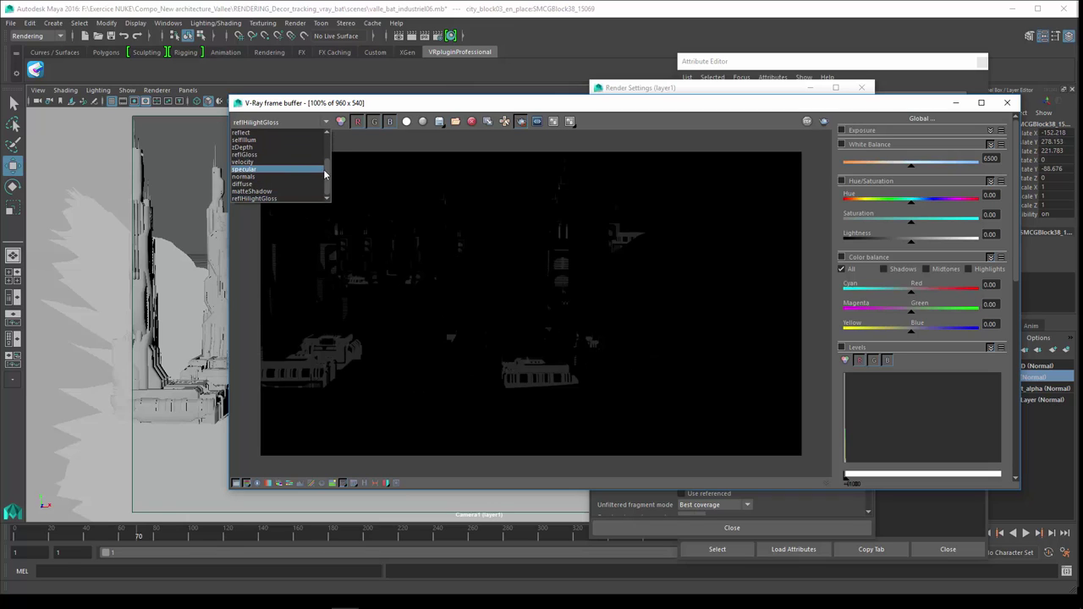
pyautogui.moveTo(327, 179); pyautogui.dragTo(328, 140)
pyautogui.click(355, 102)
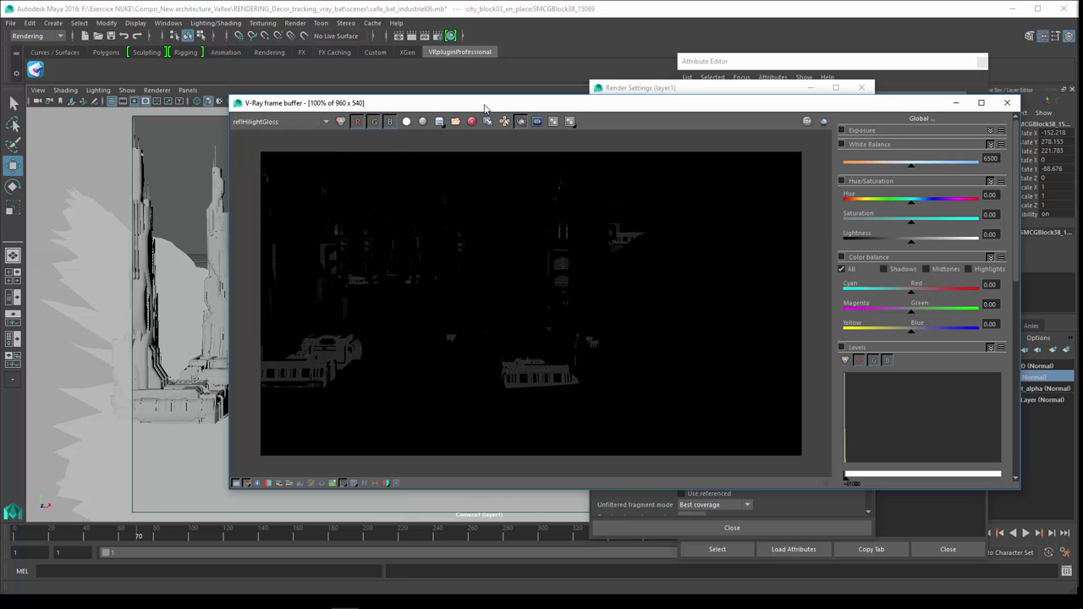
# - Move the V-Ray frame buffer and the Attribute Editor aside to uncover the Channel Box and render layer list
pyautogui.moveTo(485, 107); pyautogui.dragTo(331, 94)
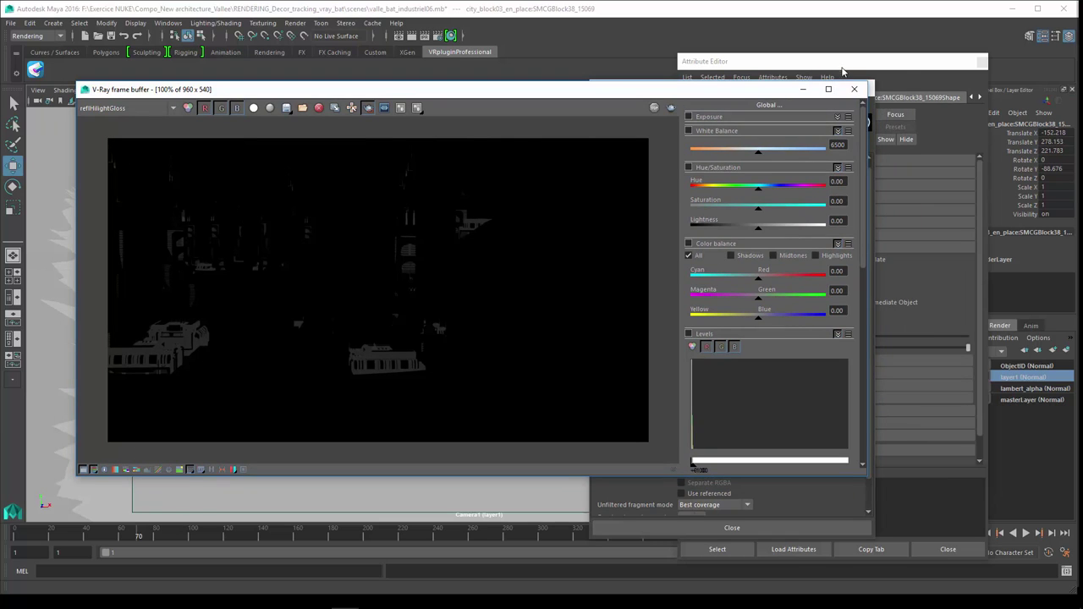
pyautogui.moveTo(841, 65); pyautogui.dragTo(759, 53)
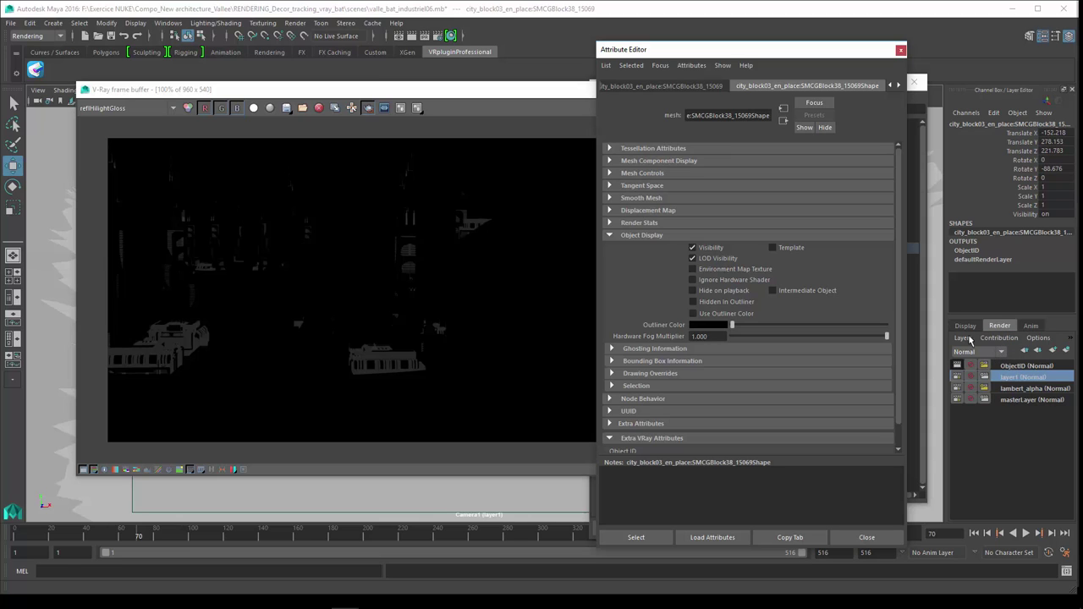
# - Display the ObjectID render layer of the city scene in the viewport, and switch to the NukeX composite
pyautogui.click(1014, 368)
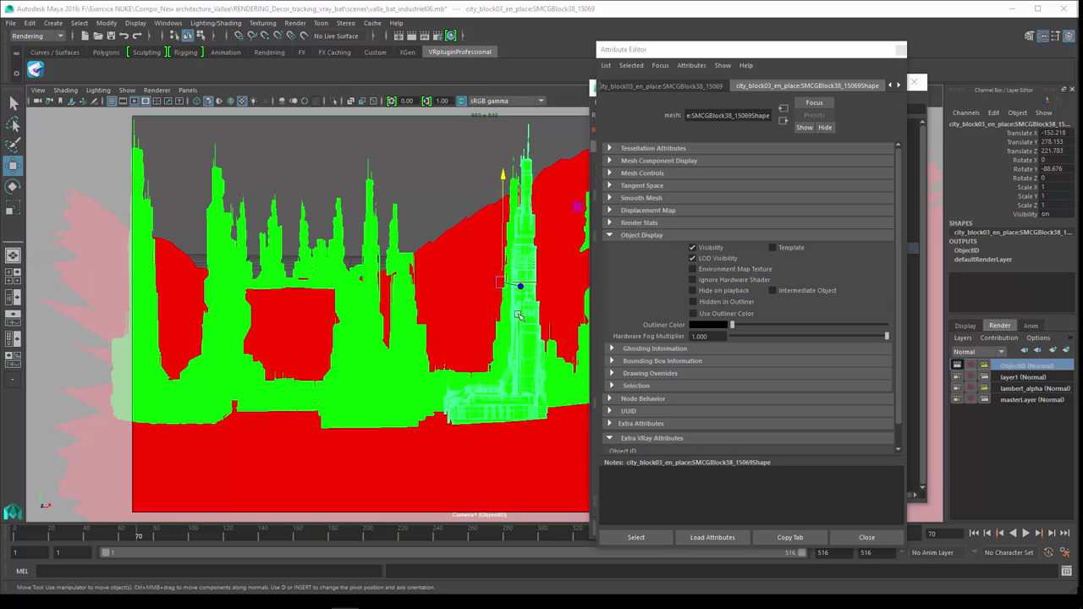
pyautogui.hotkey('alt', 'Tab')
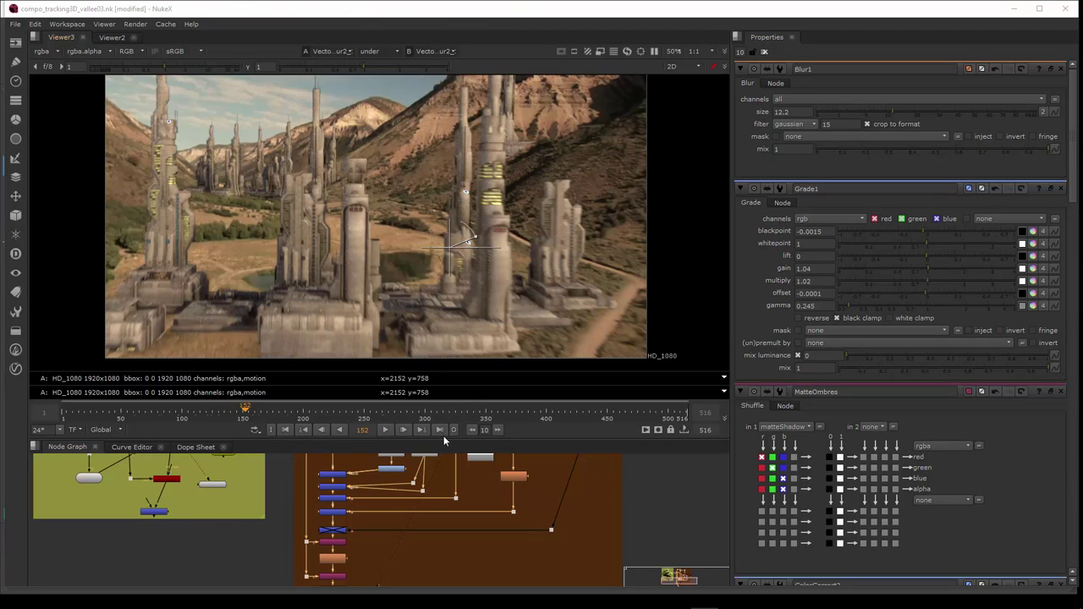
# - Enlarge the Node Graph area and fit the composite frame in the viewer above it
pyautogui.moveTo(443, 438); pyautogui.dragTo(440, 327)
pyautogui.press('f')
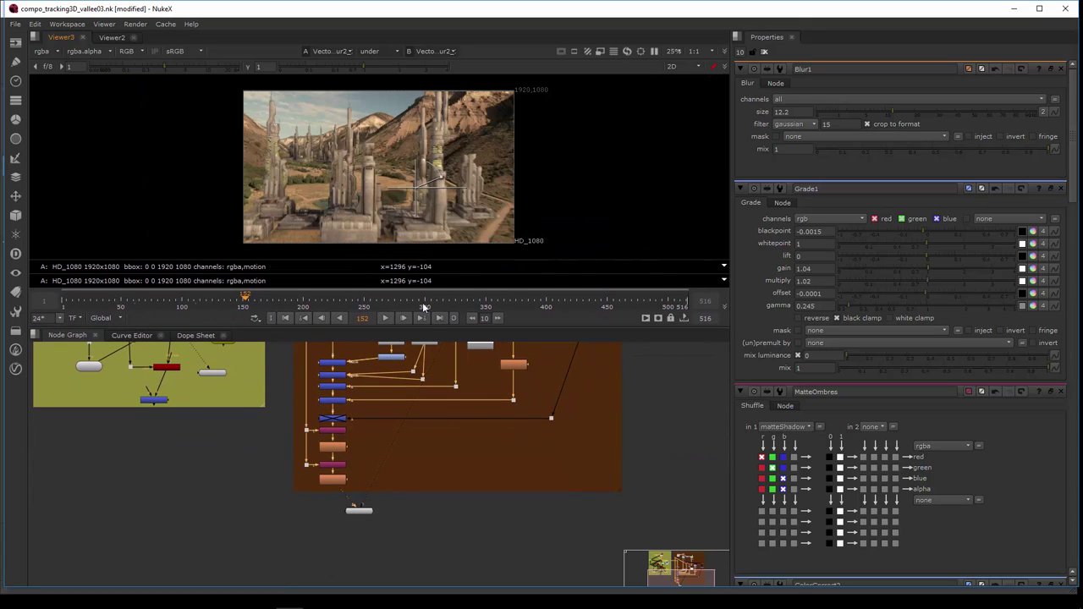
pyautogui.scroll(5, 412, 500)
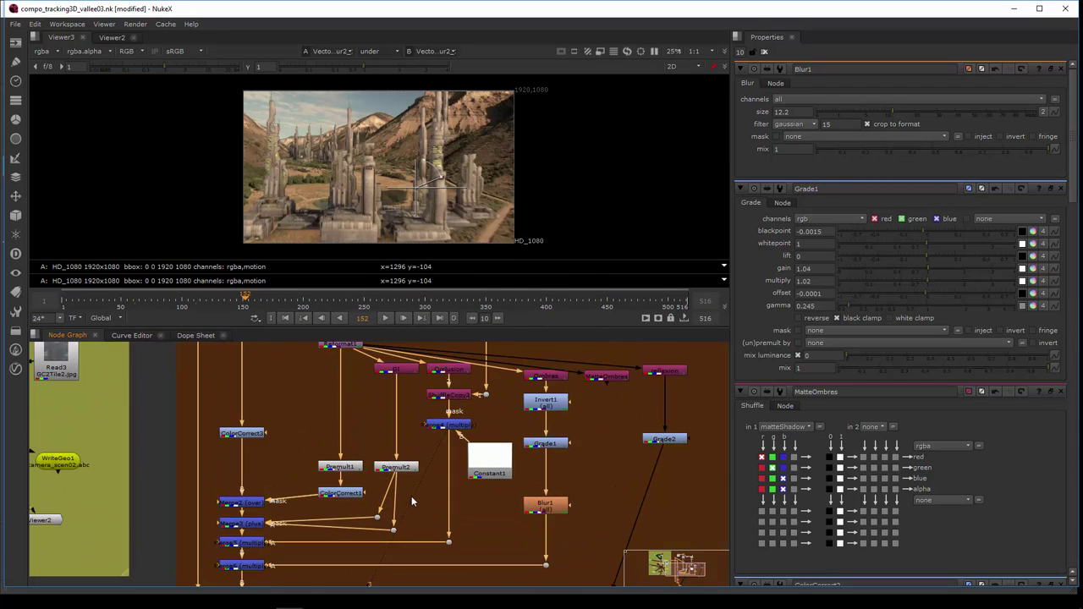
pyautogui.moveTo(406, 461); pyautogui.dragTo(360, 507, button='middle')
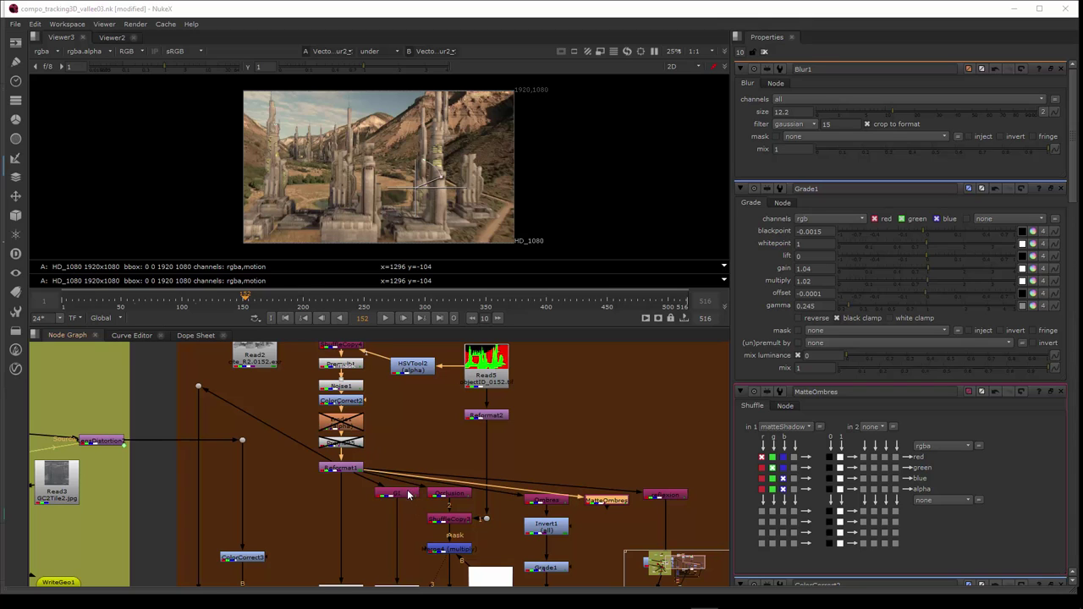
# - View the Read2 city render and its Premult3 output in the viewer
pyautogui.moveTo(405, 496); pyautogui.dragTo(402, 502)
pyautogui.moveTo(281, 411); pyautogui.dragTo(284, 445, button='middle')
pyautogui.click(251, 391)
pyautogui.moveTo(251, 391); pyautogui.dragTo(253, 384)
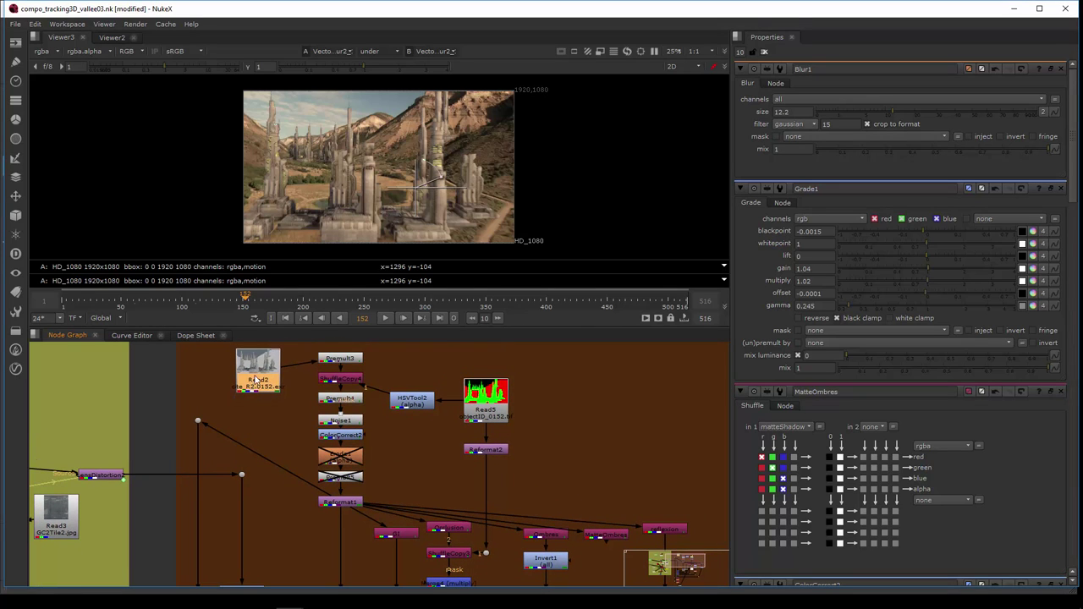
pyautogui.press('1')
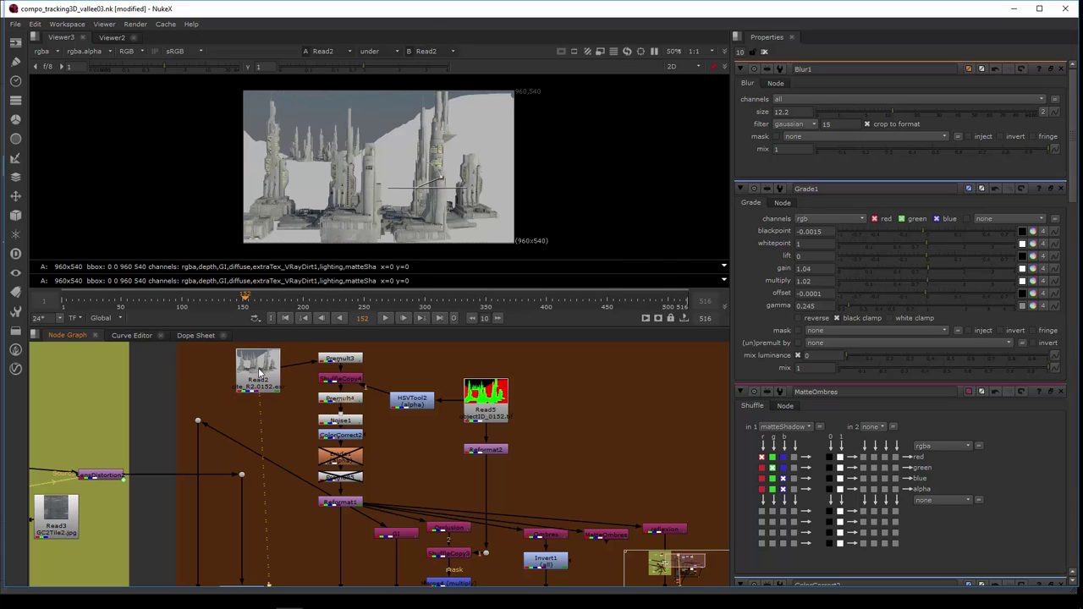
pyautogui.moveTo(275, 365); pyautogui.dragTo(276, 355)
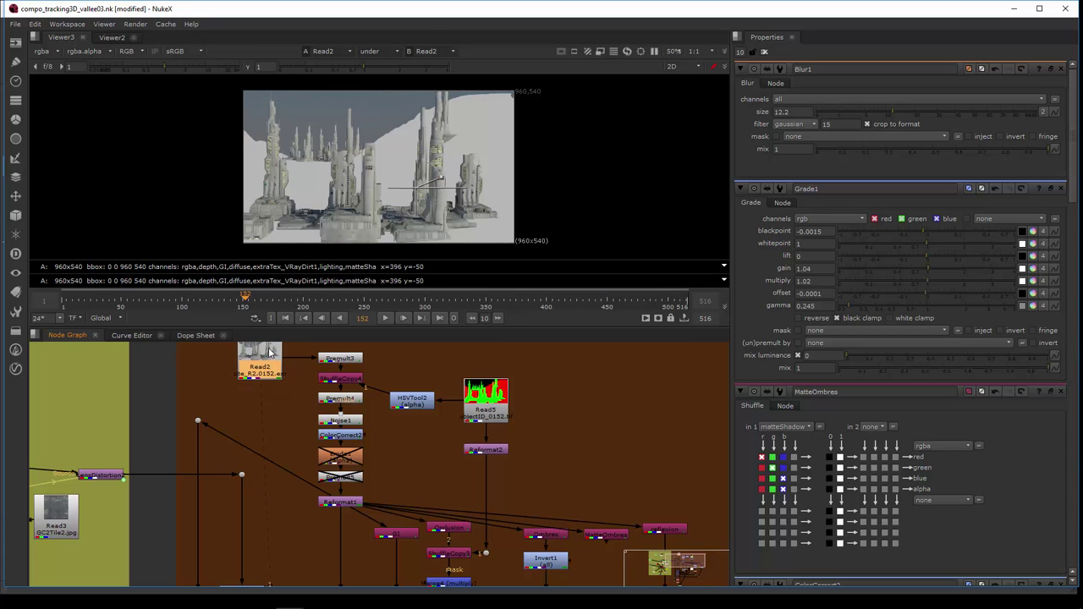
pyautogui.click(332, 362)
pyautogui.press('1')
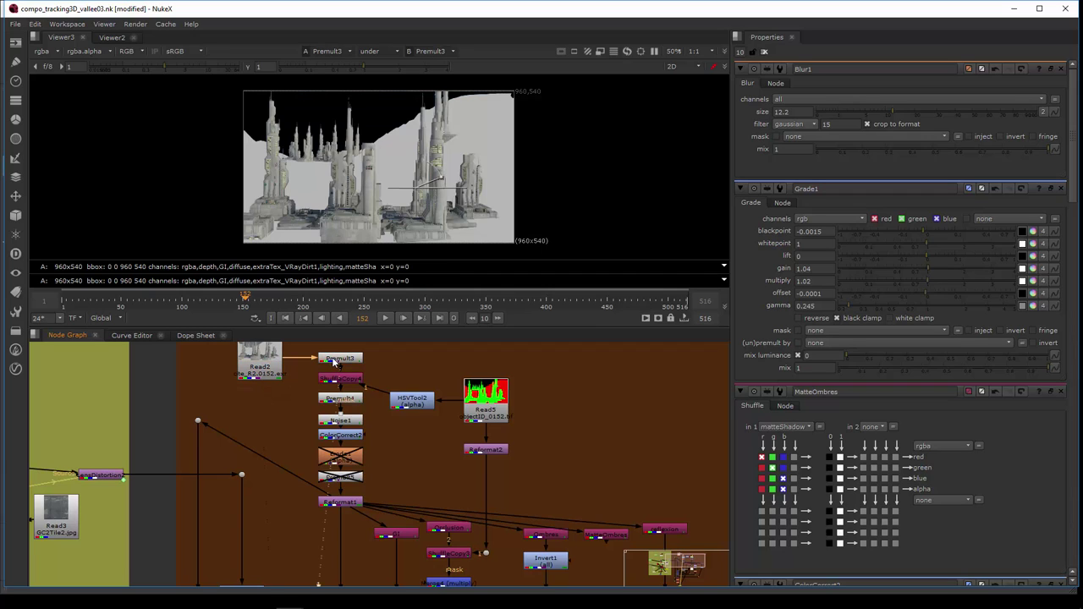
# - View the Read5 objectID pass and inspect the alpha channel extracted by HSVTool2
pyautogui.click(339, 382)
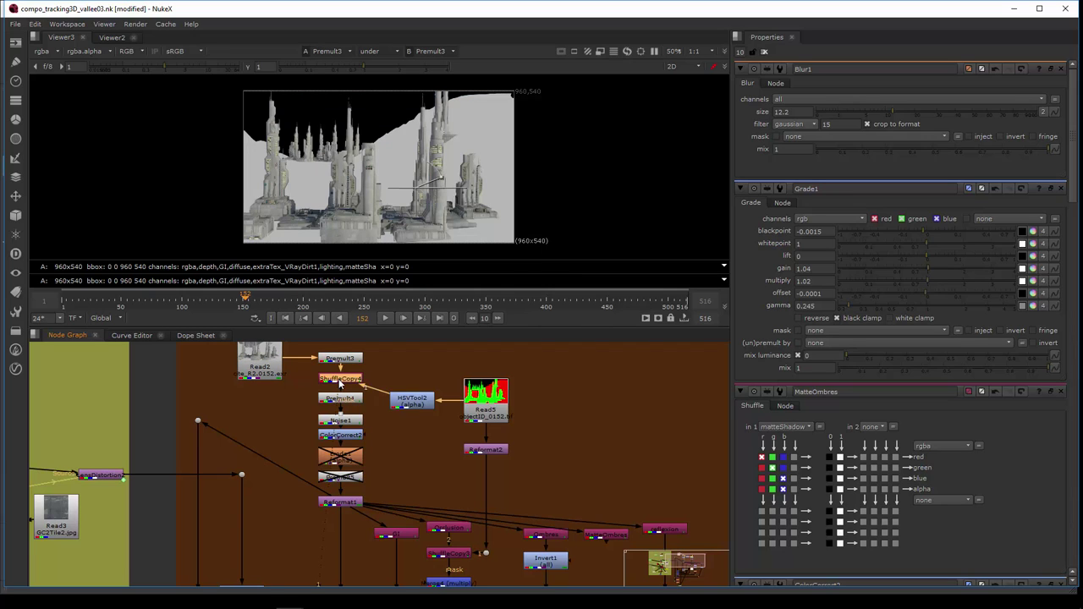
pyautogui.click(491, 403)
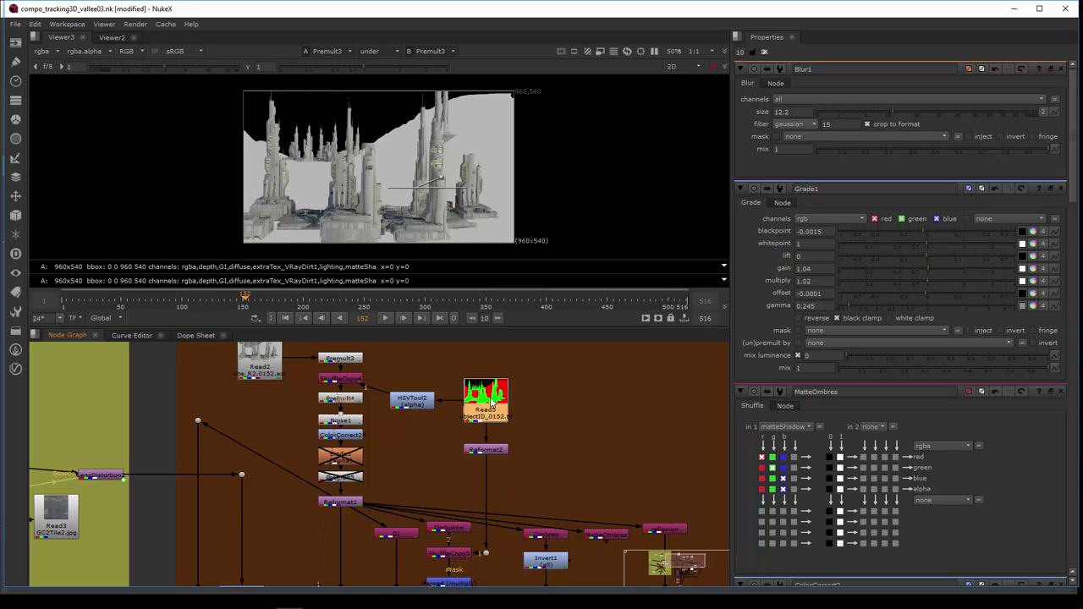
pyautogui.press('1')
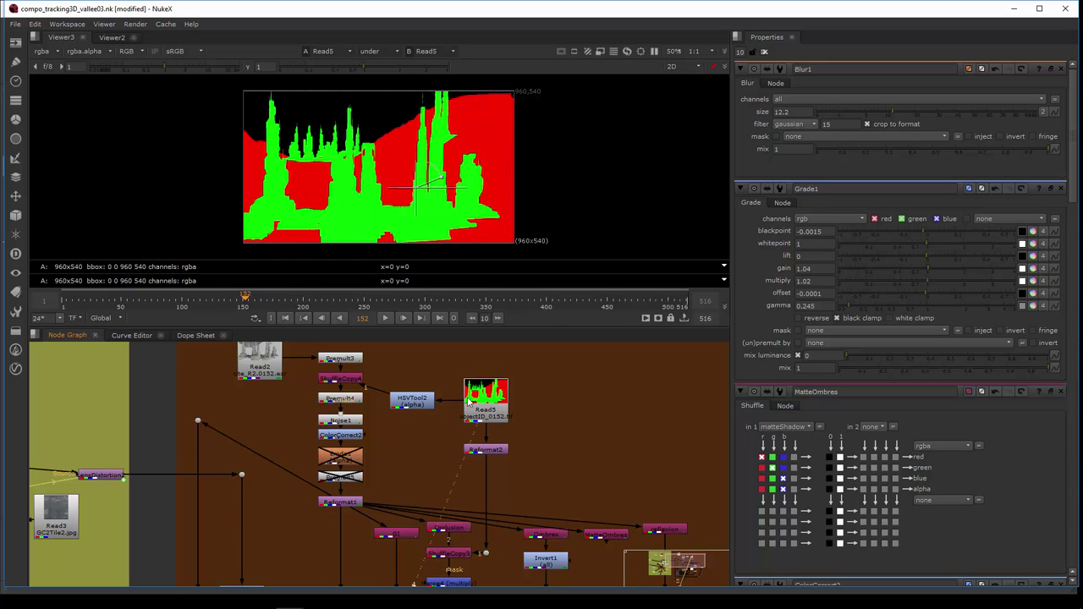
pyautogui.click(412, 403)
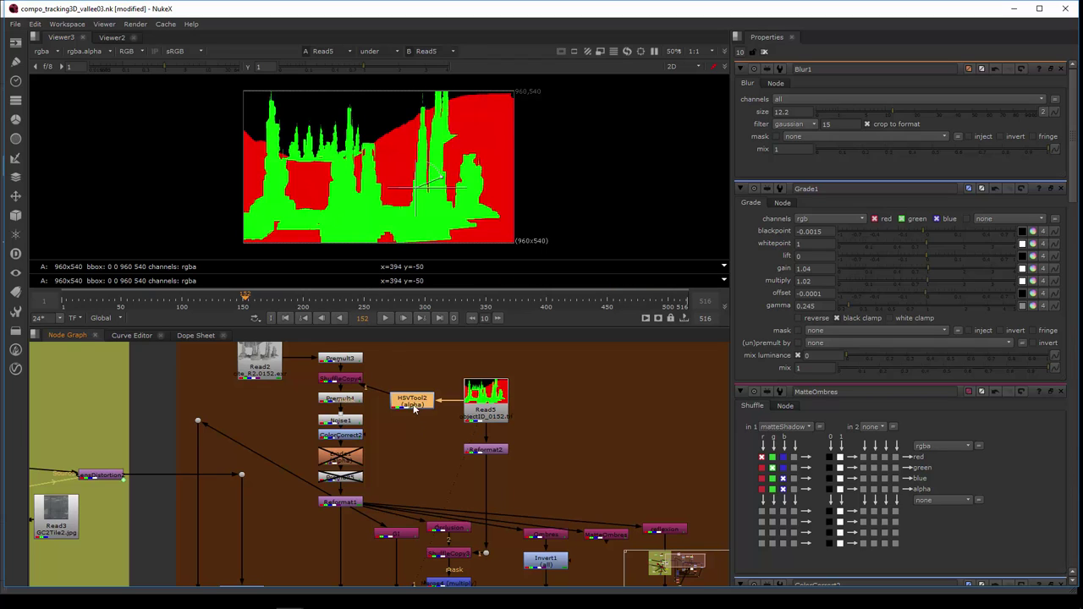
pyautogui.press('1')
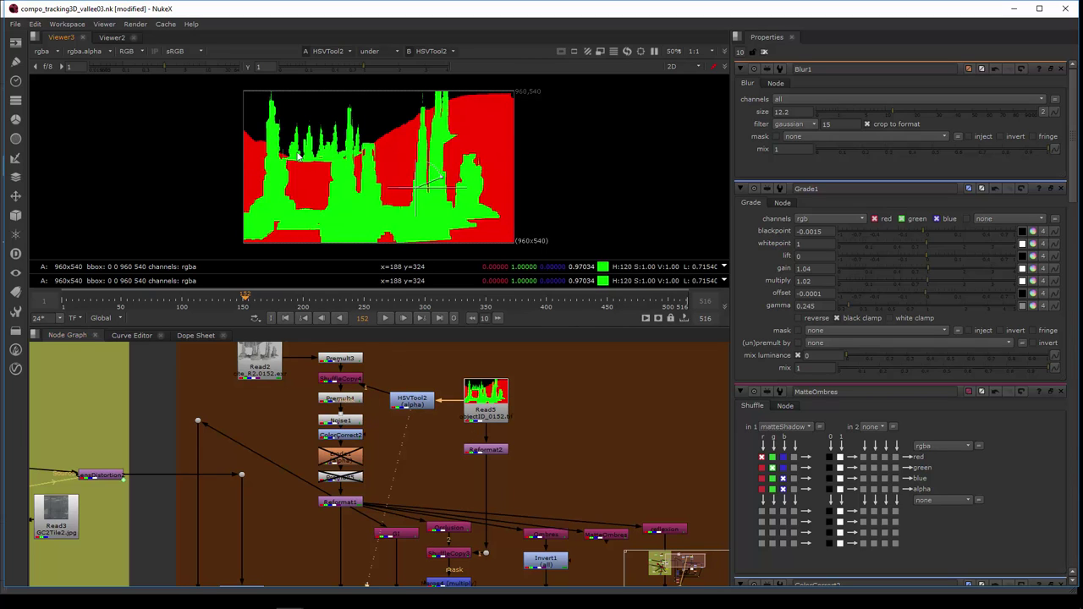
pyautogui.press('a')
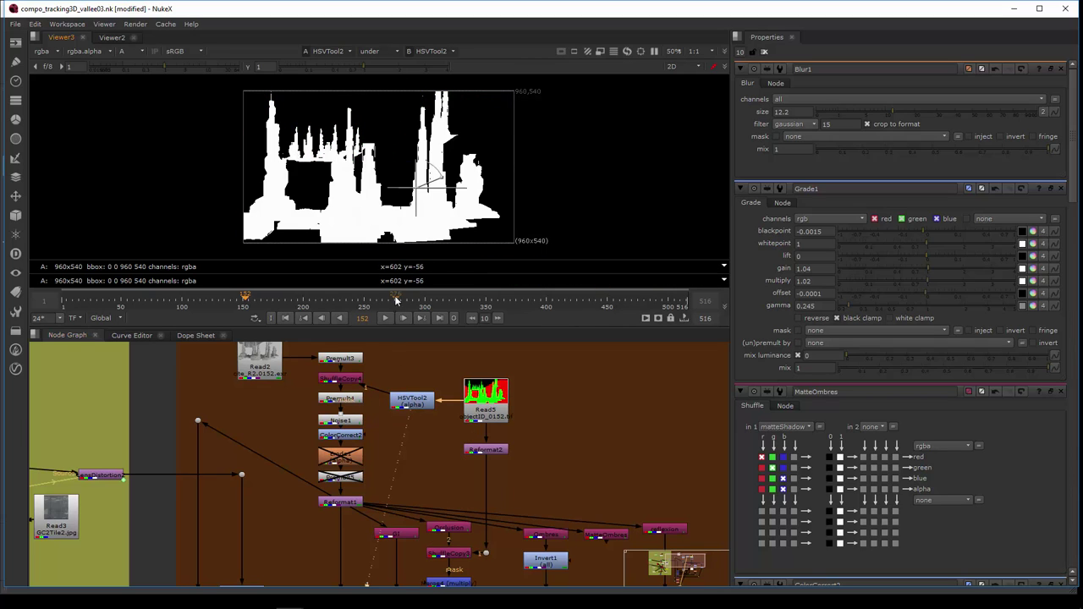
# - View the alpha of ShuffleCopy4 and Premult4, and return the viewer to the RGB channels
pyautogui.click(357, 381)
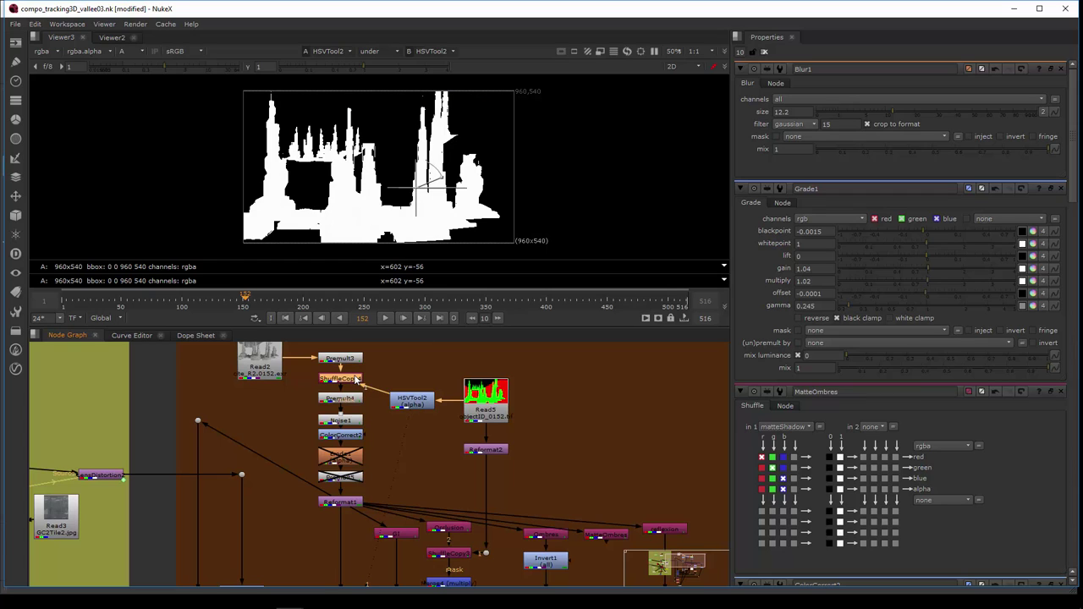
pyautogui.press('1')
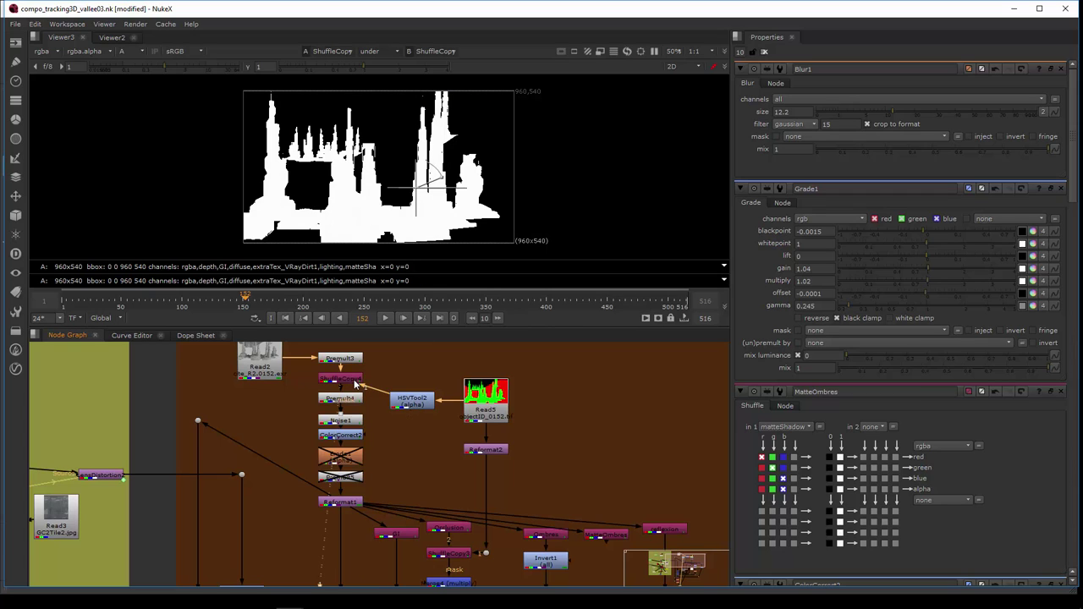
pyautogui.press('1')
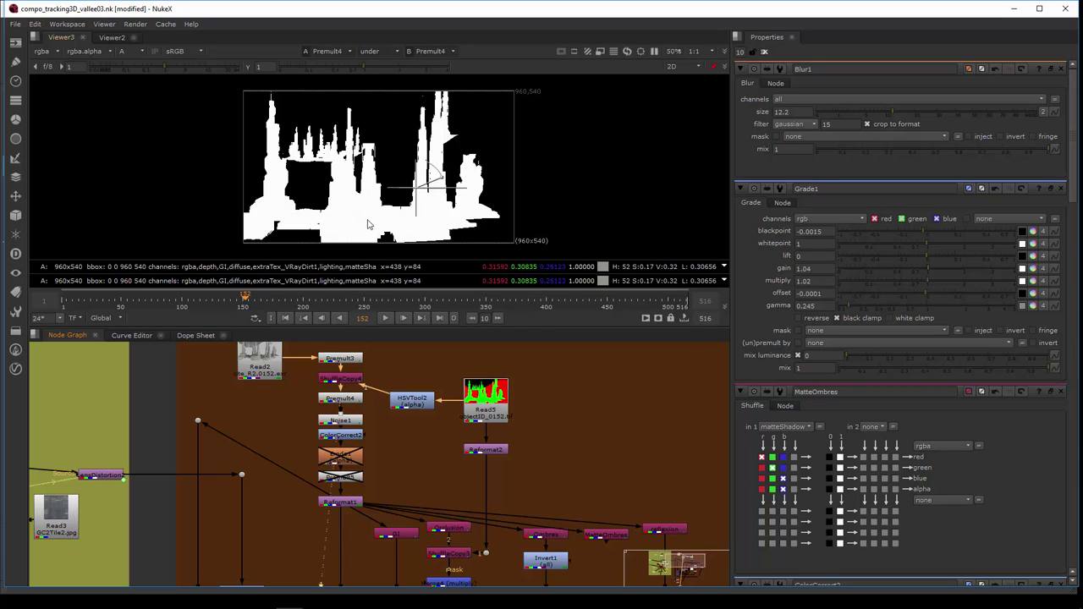
pyautogui.press('a')
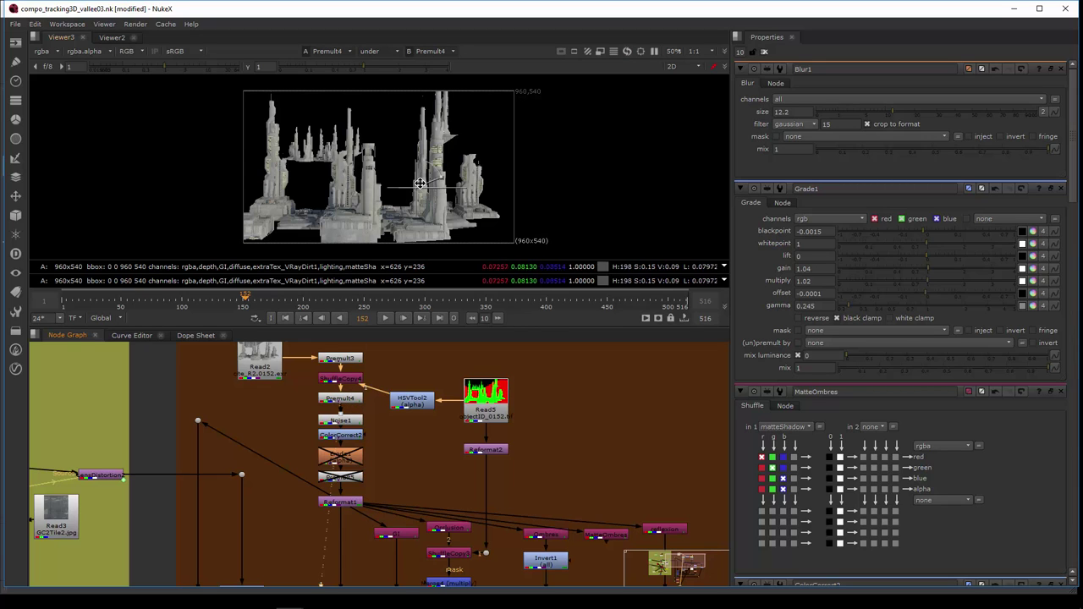
# - View the outputs of the Noise1 and ColorCorrect2 nodes in the city render branch
pyautogui.scroll(3, 354, 407)
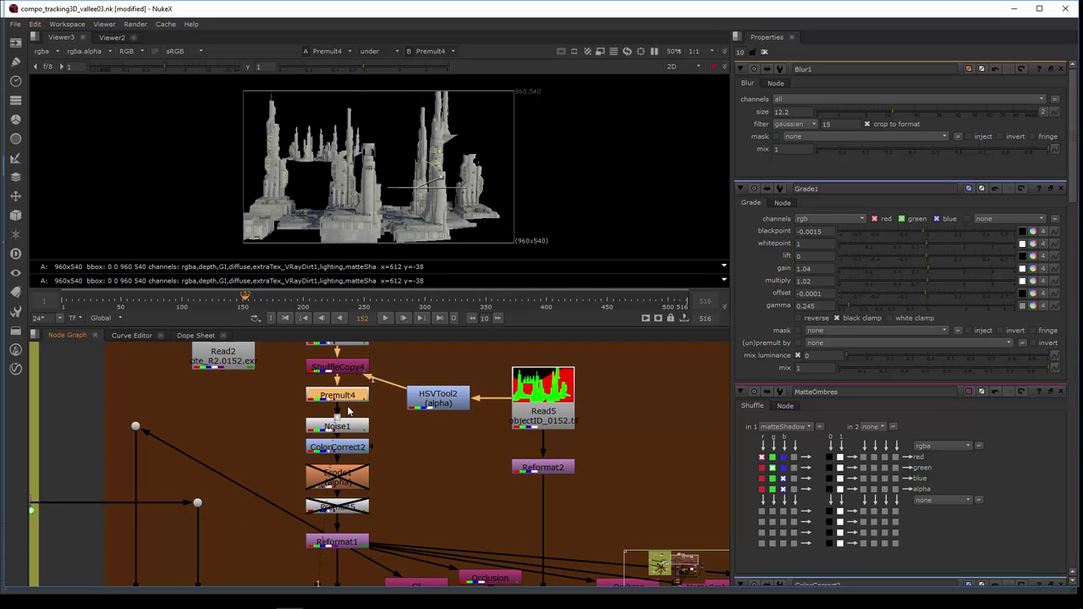
pyautogui.click(343, 431)
pyautogui.press('1')
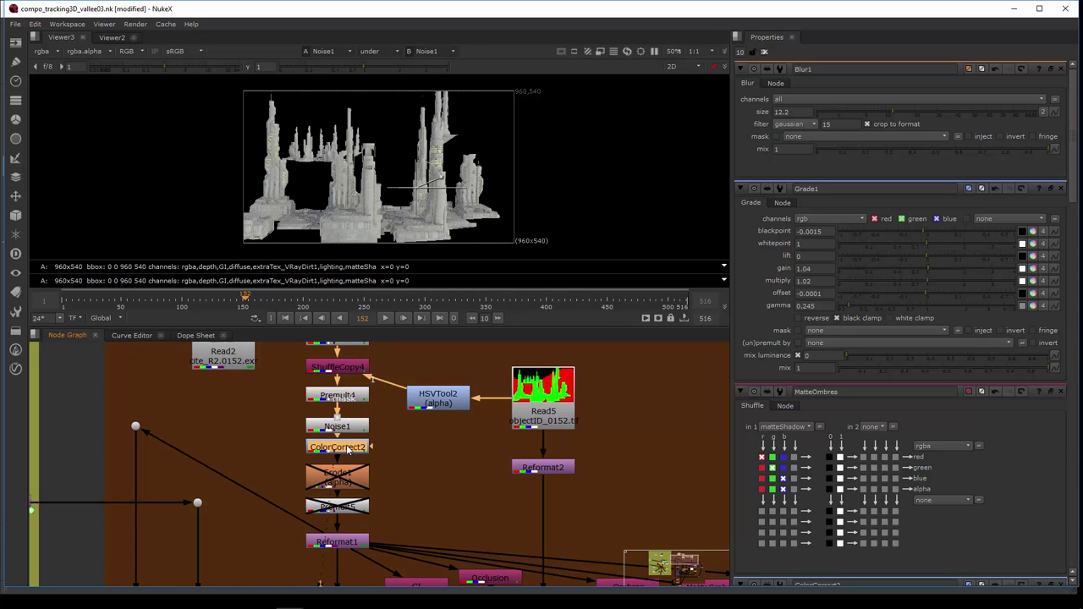
pyautogui.press('1')
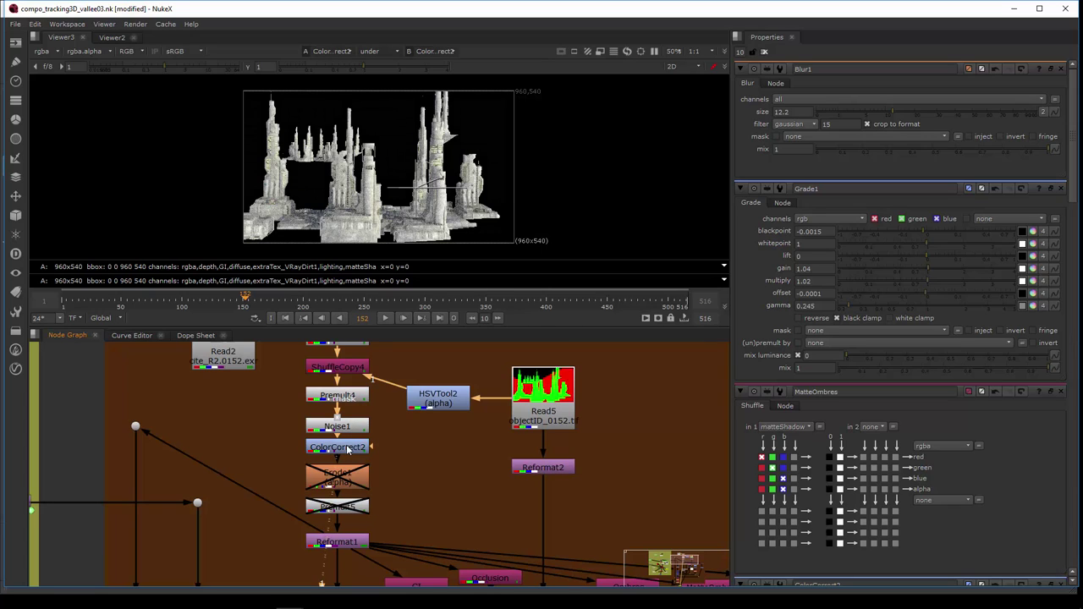
# - Re-enable the disabled Erode1 and Premult5 nodes, and view the Reformat1 output
pyautogui.click(342, 479)
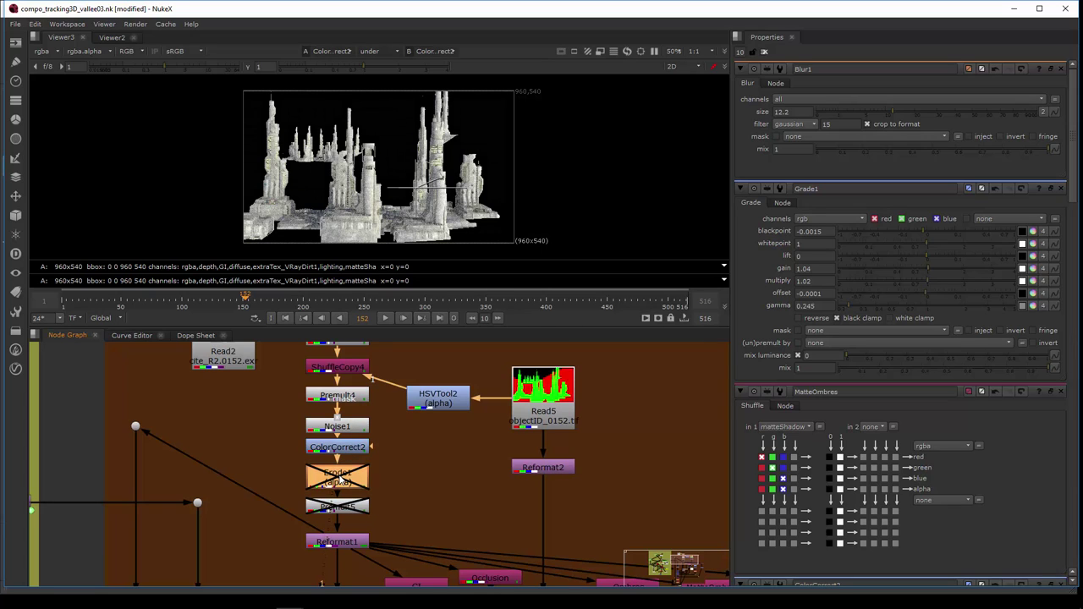
pyautogui.press('d')
pyautogui.click(341, 506)
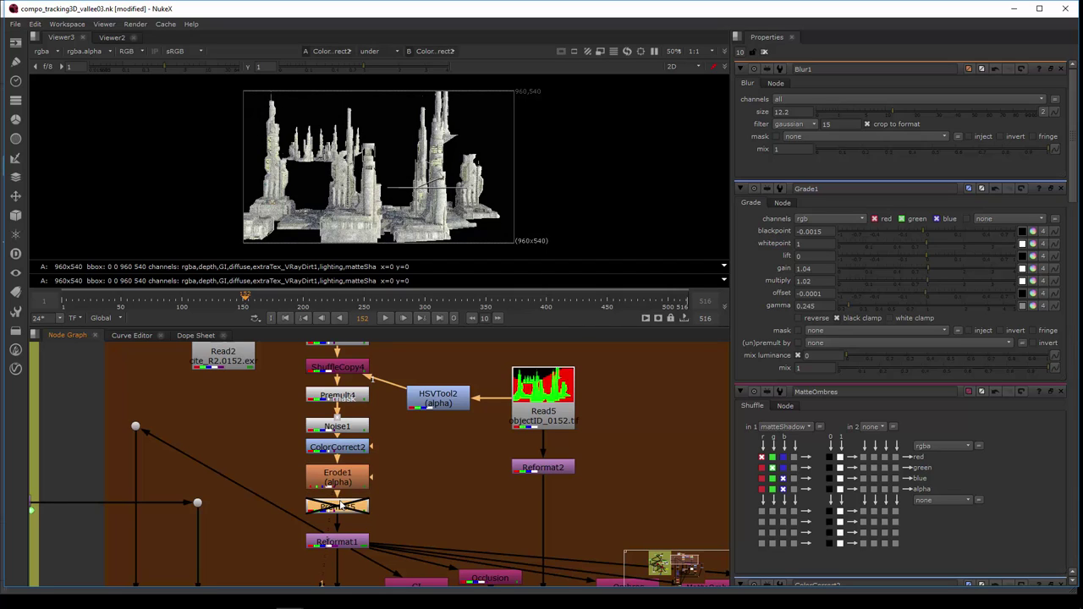
pyautogui.press('d')
pyautogui.click(355, 544)
pyautogui.press('1')
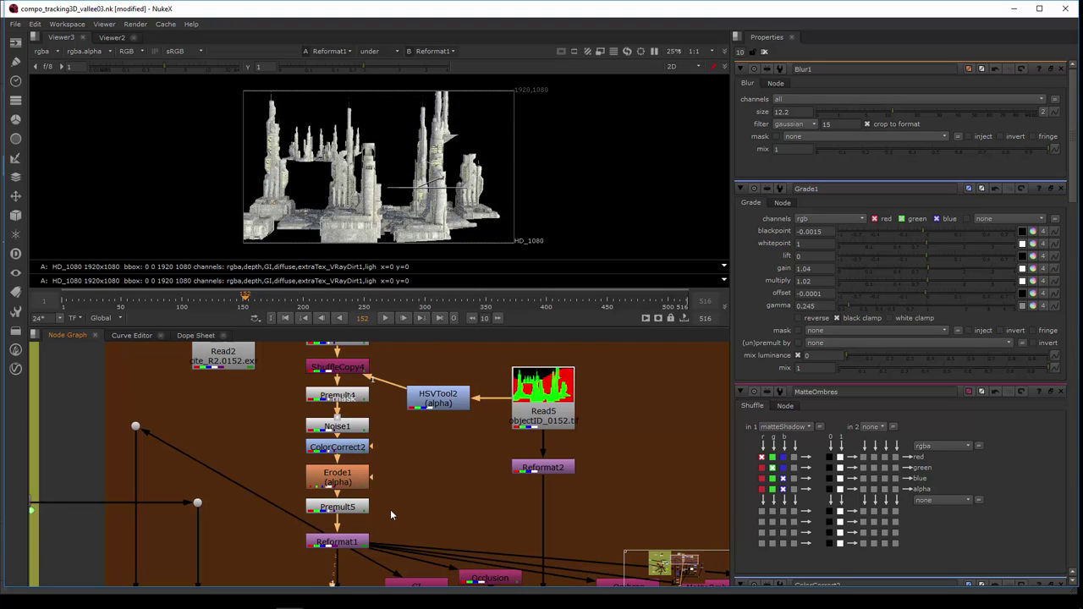
# - Open the properties of the GI shuffle node below Reformat1 and view its pass
pyautogui.scroll(3, 396, 487)
pyautogui.scroll(-3, 389, 499)
pyautogui.moveTo(390, 499); pyautogui.dragTo(348, 480, button='middle')
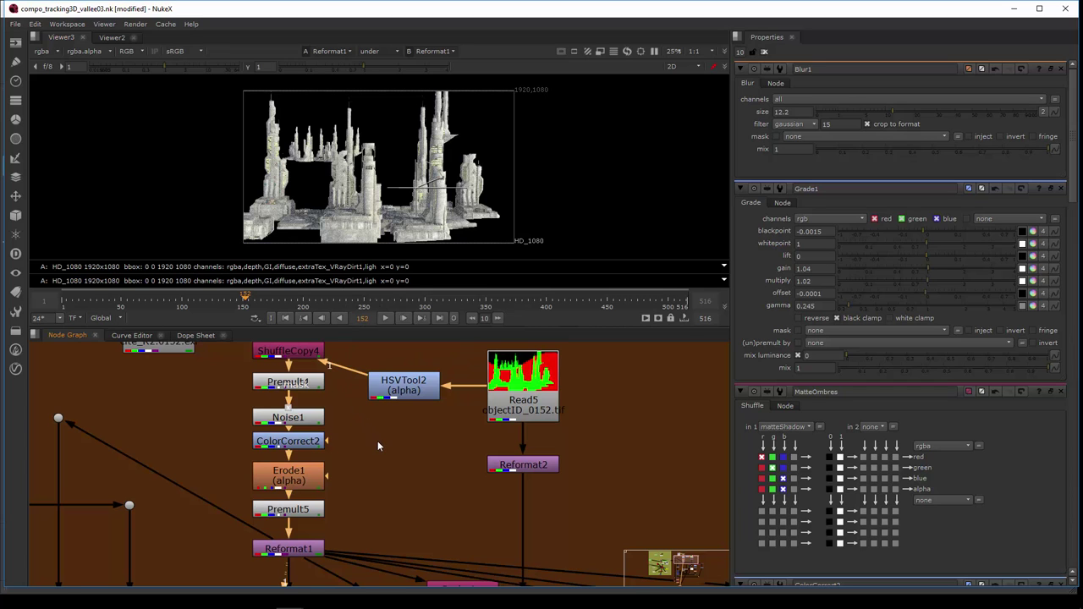
pyautogui.moveTo(377, 441); pyautogui.dragTo(368, 361, button='middle')
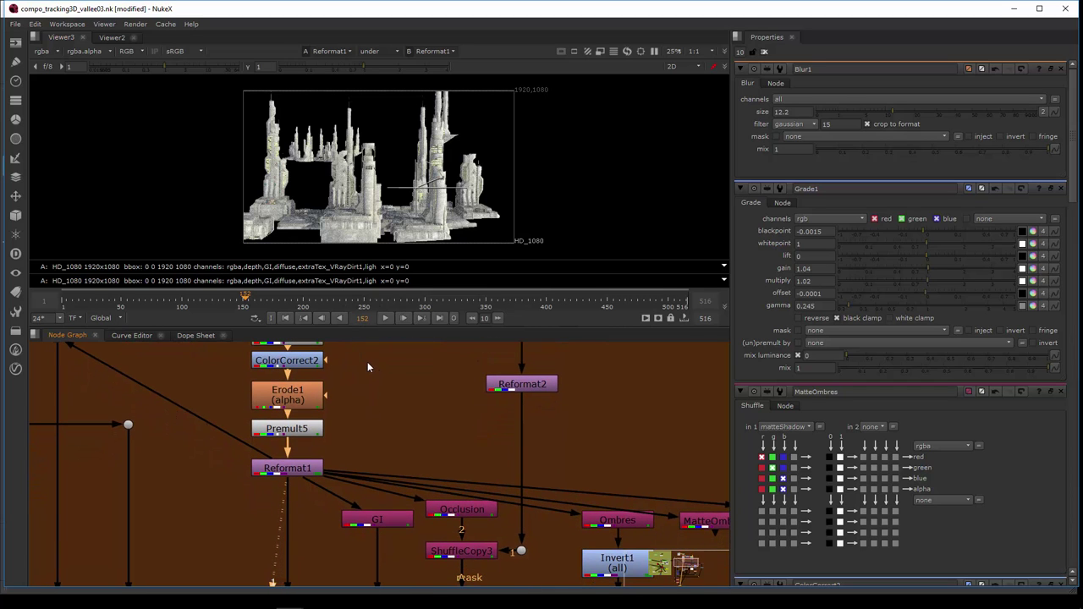
pyautogui.moveTo(355, 424); pyautogui.dragTo(271, 363, button='middle')
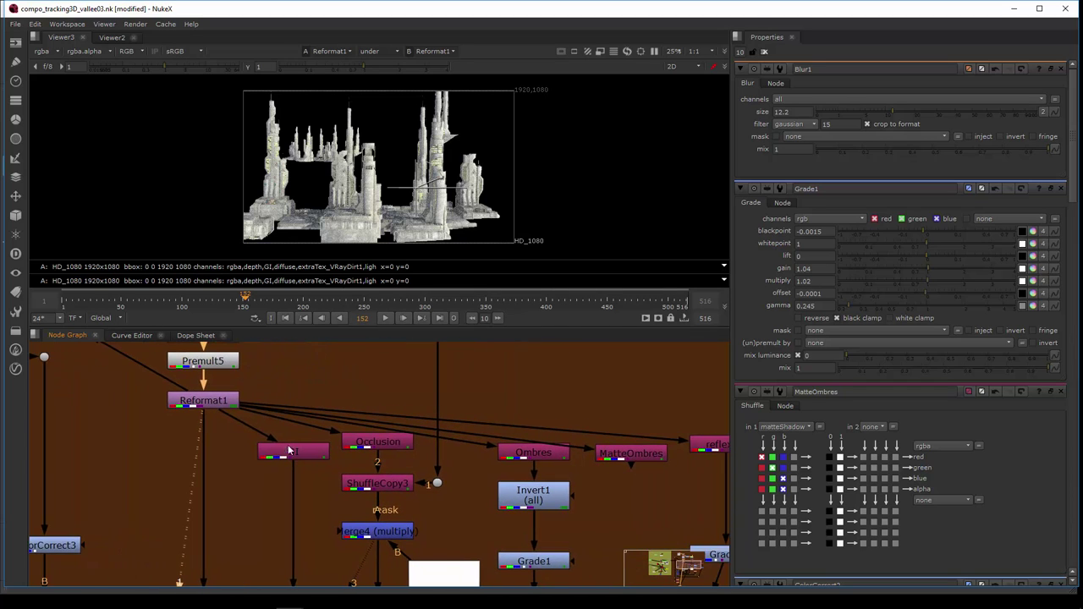
pyautogui.moveTo(289, 451); pyautogui.dragTo(290, 445)
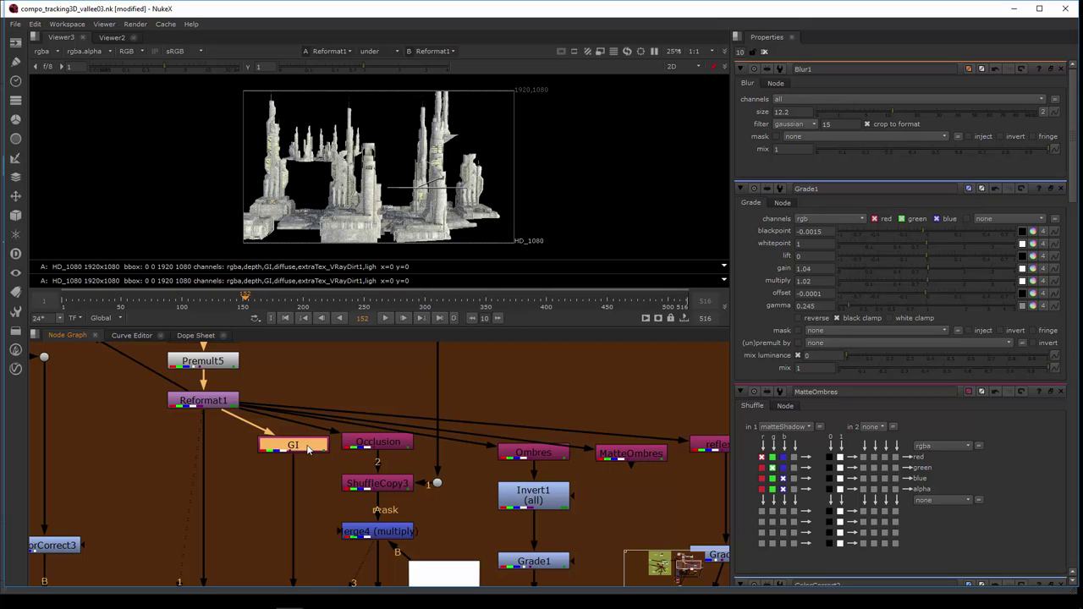
pyautogui.press('1')
pyautogui.doubleClick(297, 444)
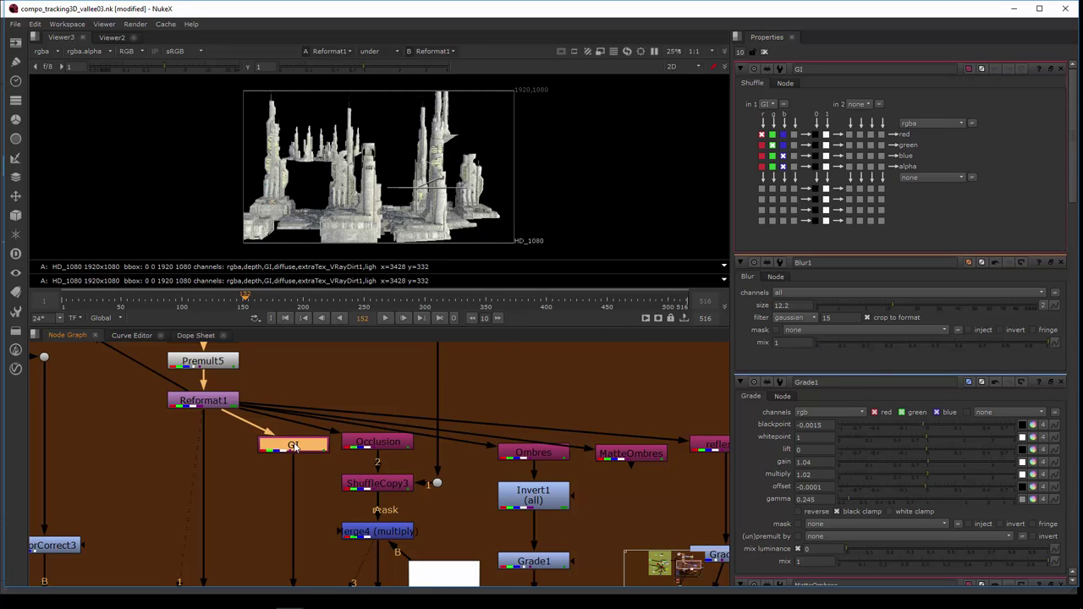
pyautogui.press('1')
pyautogui.click(296, 508)
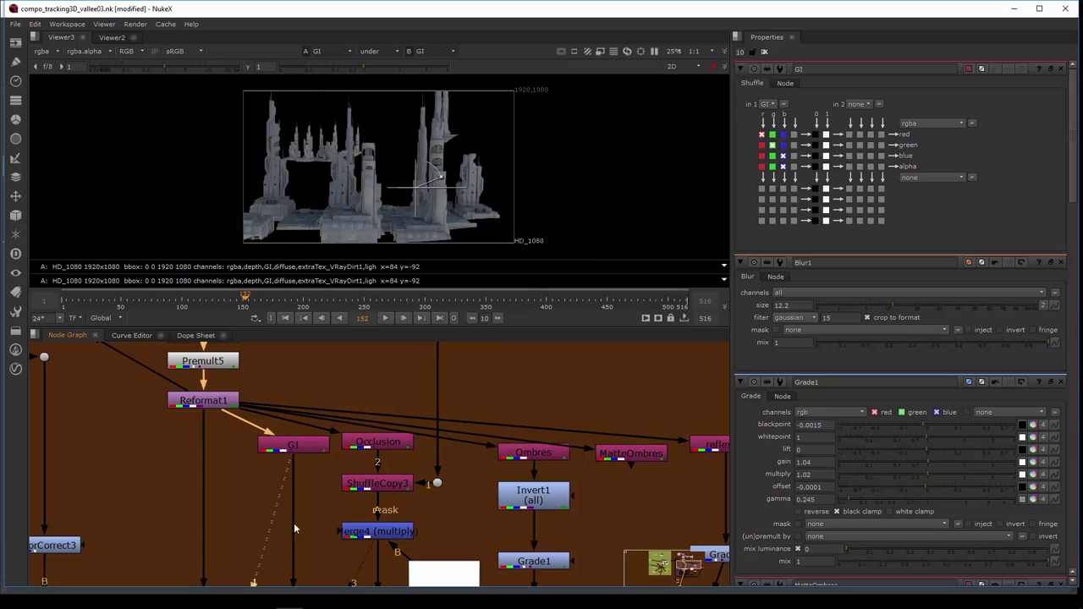
# - View the Occlusion, Ombres and reflexion shuffle passes one after another in the viewer
pyautogui.click(380, 443)
pyautogui.press('1')
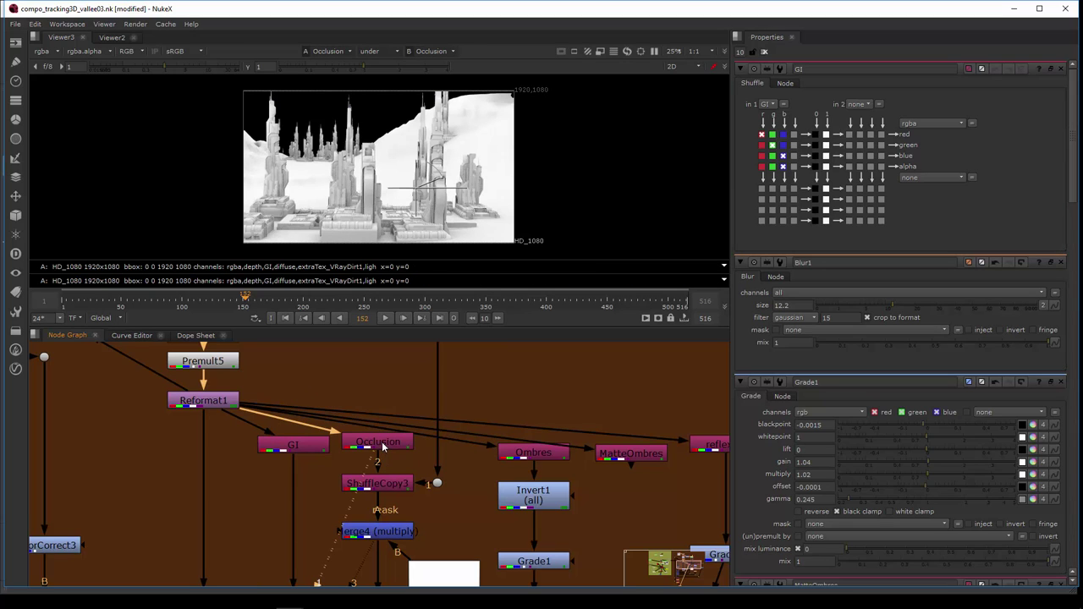
pyautogui.click(534, 458)
pyautogui.press('1')
pyautogui.click(711, 451)
pyautogui.press('1')
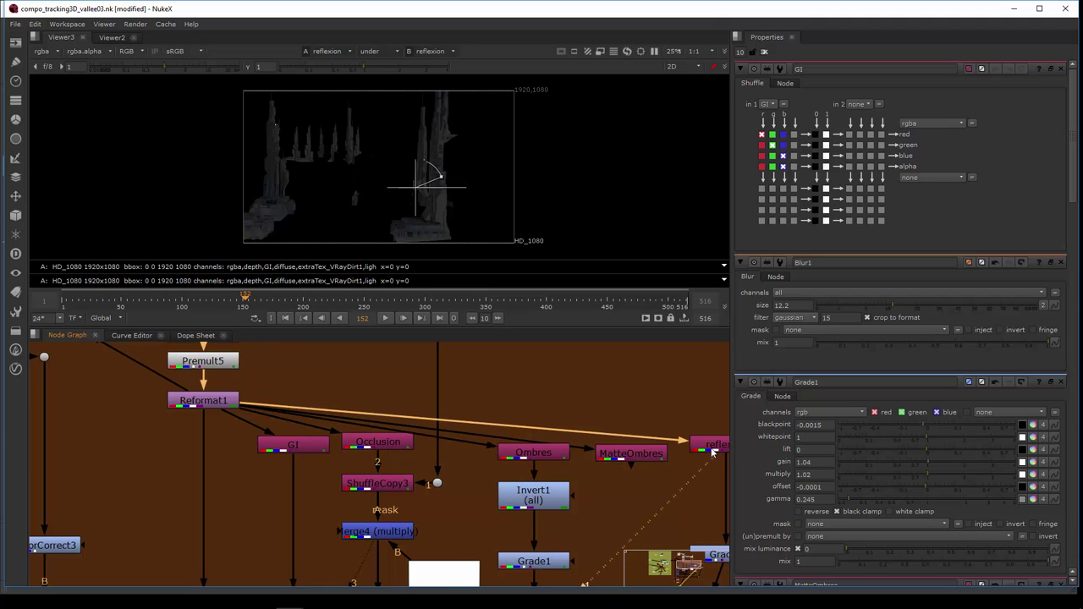
# - View the output of the ShuffleCopy3 node below the Occlusion pass and display its alpha channel
pyautogui.click(377, 447)
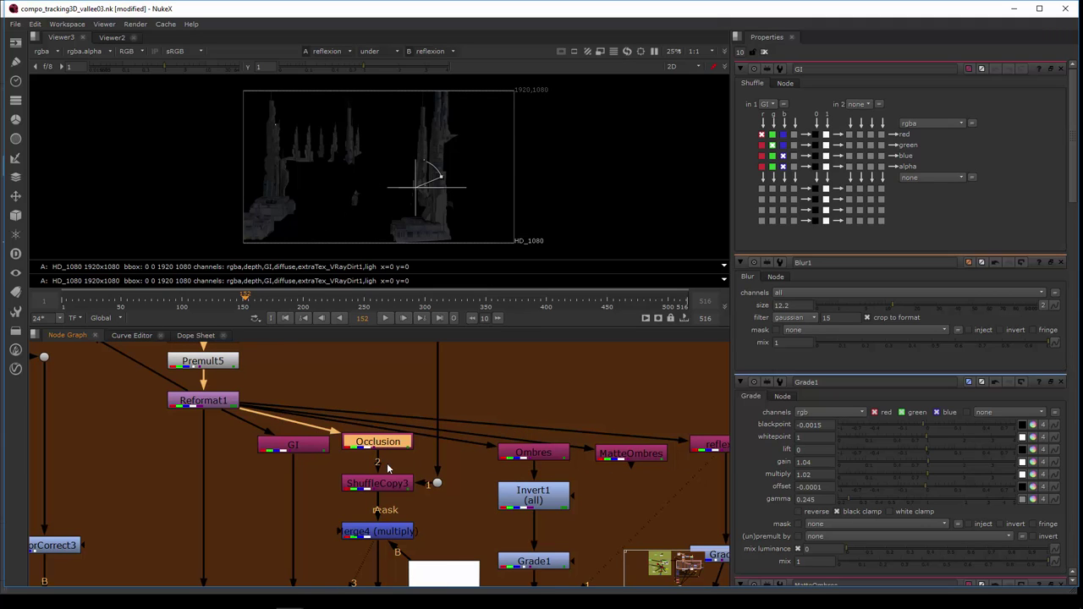
pyautogui.moveTo(399, 471); pyautogui.dragTo(356, 531, button='middle')
pyautogui.moveTo(361, 471)
pyautogui.mouseDown(button='middle')
pyautogui.moveTo(352, 526)
pyautogui.moveTo(354, 407)
pyautogui.mouseUp(button='middle')
pyautogui.scroll(-1, 355, 530)
pyautogui.moveTo(357, 445); pyautogui.dragTo(357, 396, button='middle')
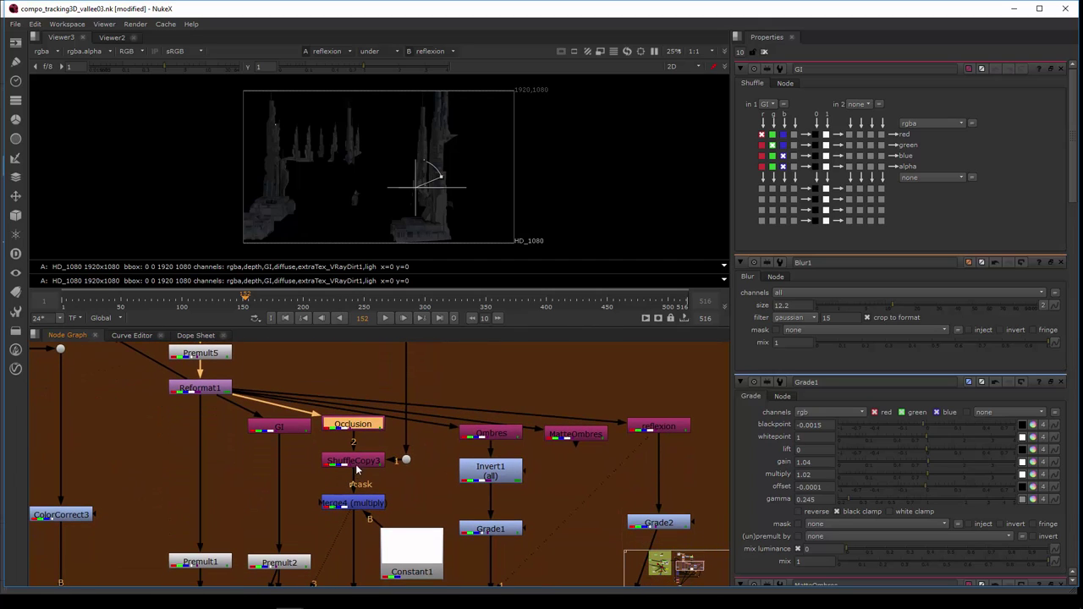
pyautogui.click(403, 551)
pyautogui.click(355, 462)
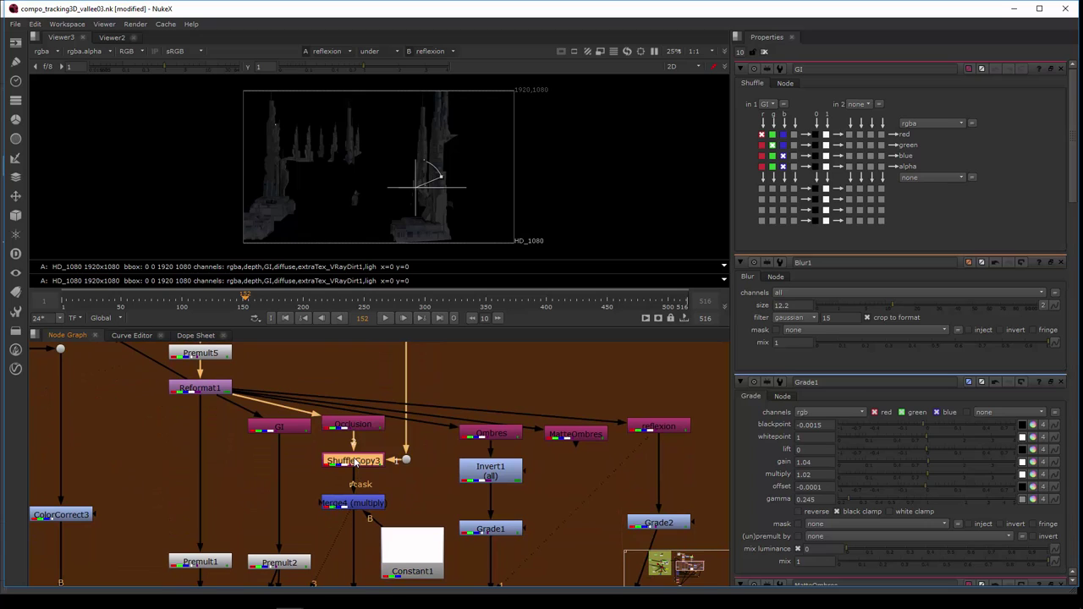
pyautogui.press('1')
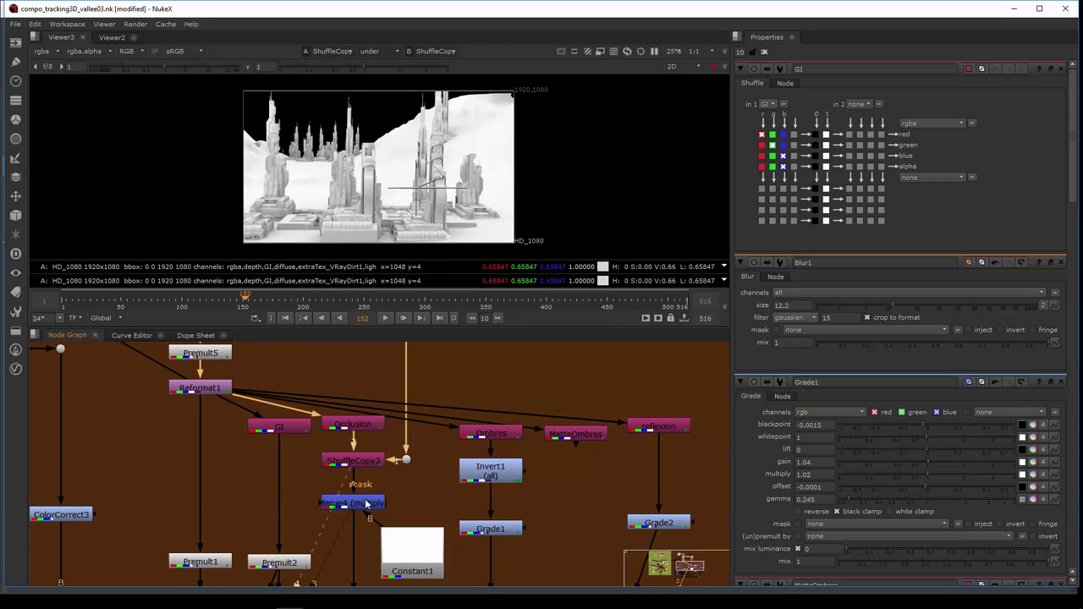
pyautogui.click(370, 459)
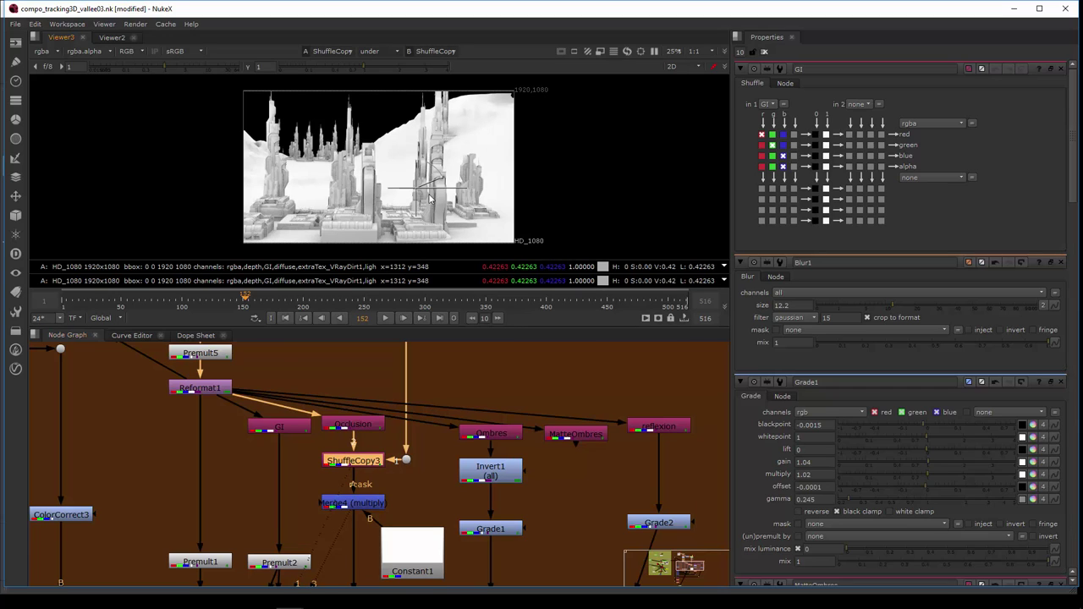
pyautogui.press('a')
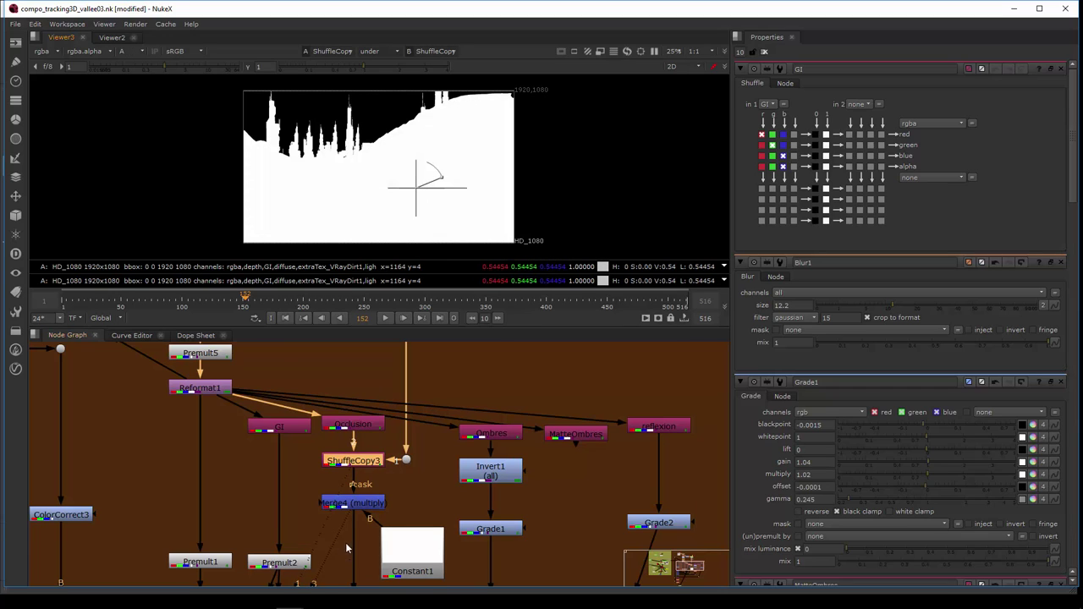
# - View the alpha of the Merge4 multiply node, and return the viewer to the RGB channels
pyautogui.click(365, 506)
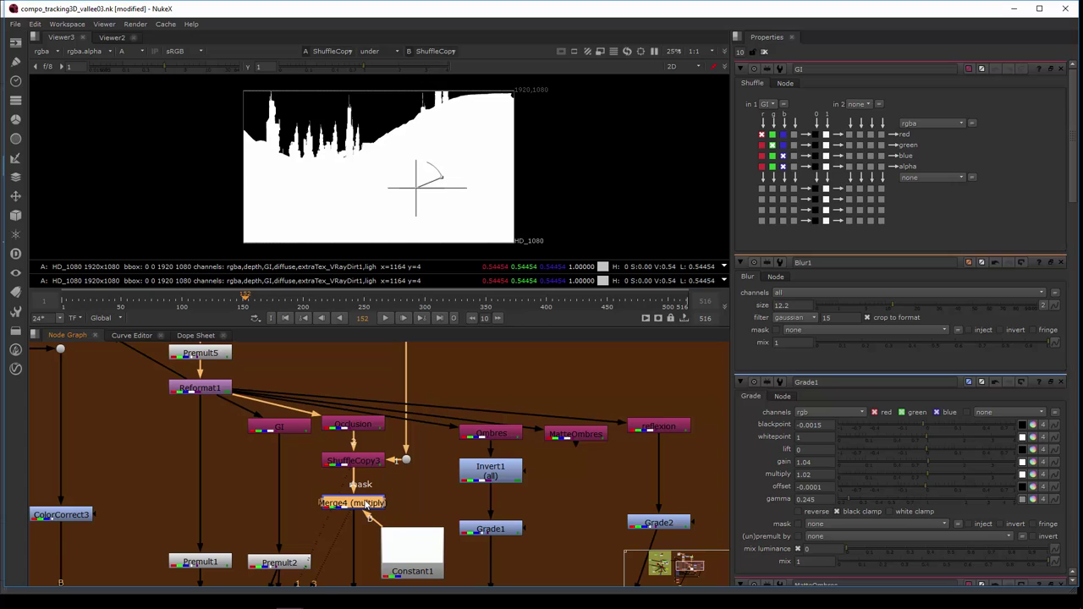
pyautogui.press('1')
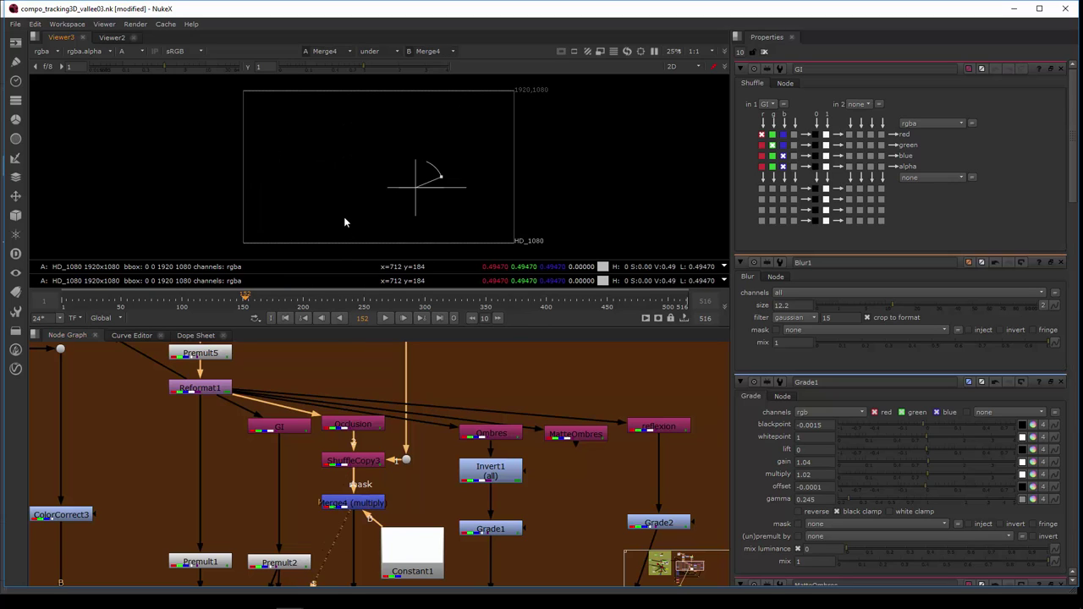
pyautogui.press('a')
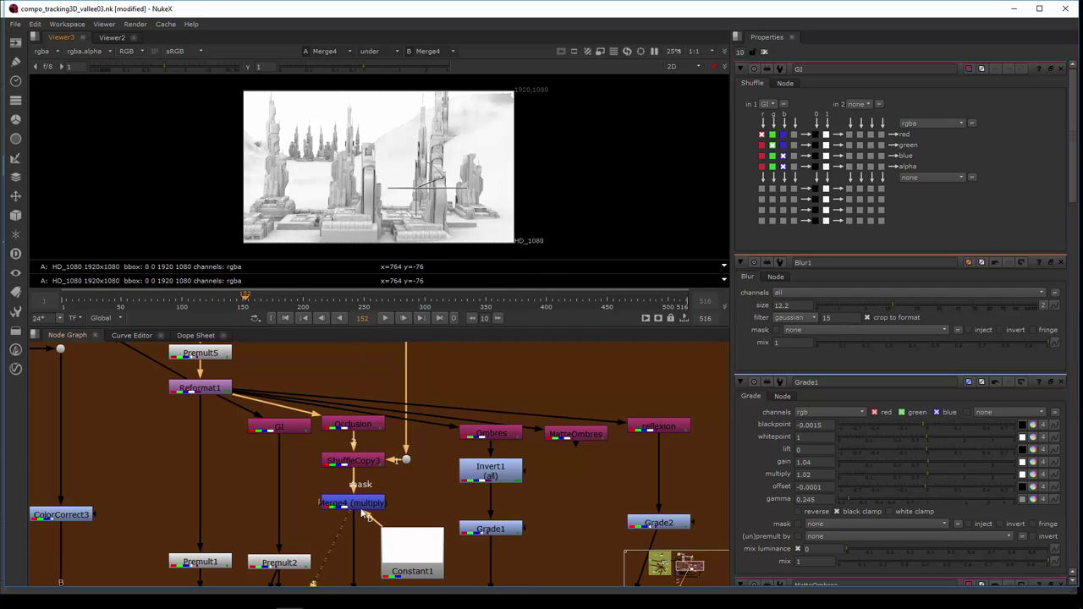
pyautogui.moveTo(364, 513); pyautogui.dragTo(391, 439, button='middle')
pyautogui.moveTo(394, 485); pyautogui.dragTo(394, 443, button='middle')
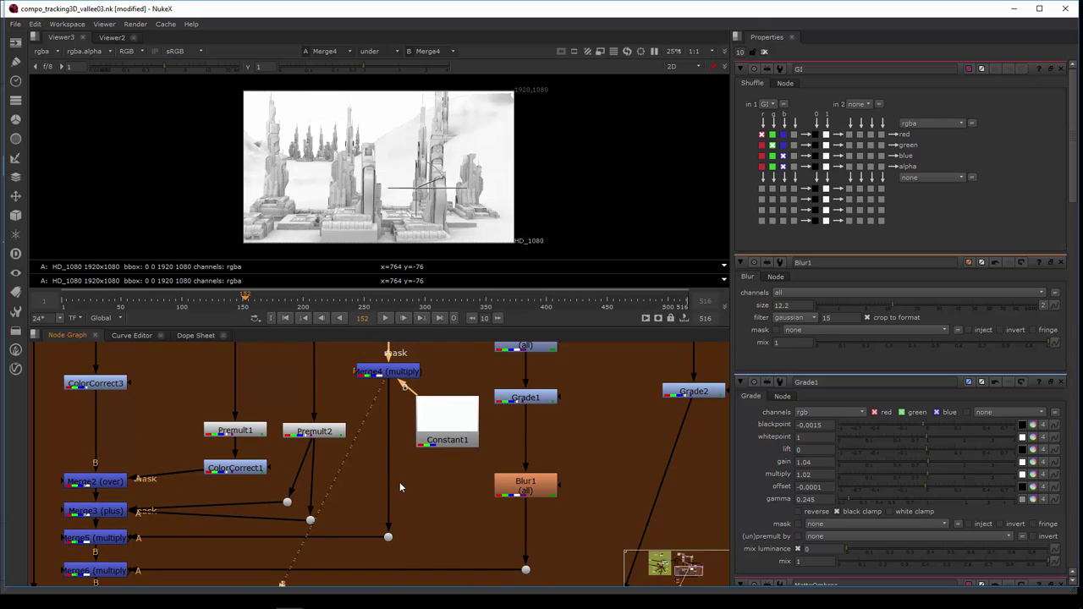
pyautogui.moveTo(400, 487); pyautogui.dragTo(357, 581, button='middle')
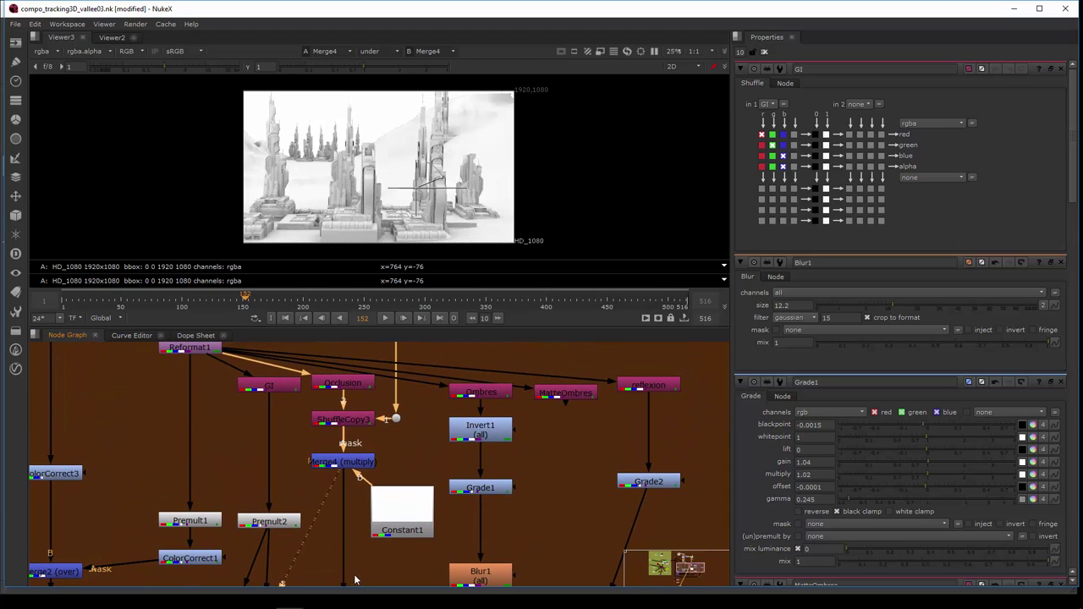
# - Select the Ombres shuffle and its Grade1 node, and follow the shadow branch down to the merge stack
pyautogui.click(495, 394)
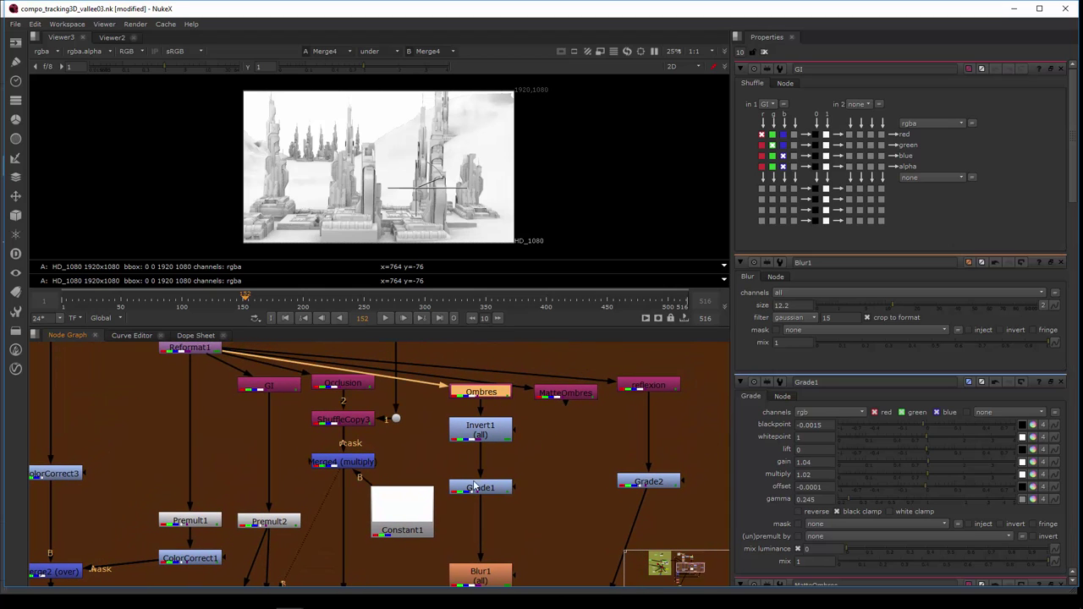
pyautogui.click(479, 491)
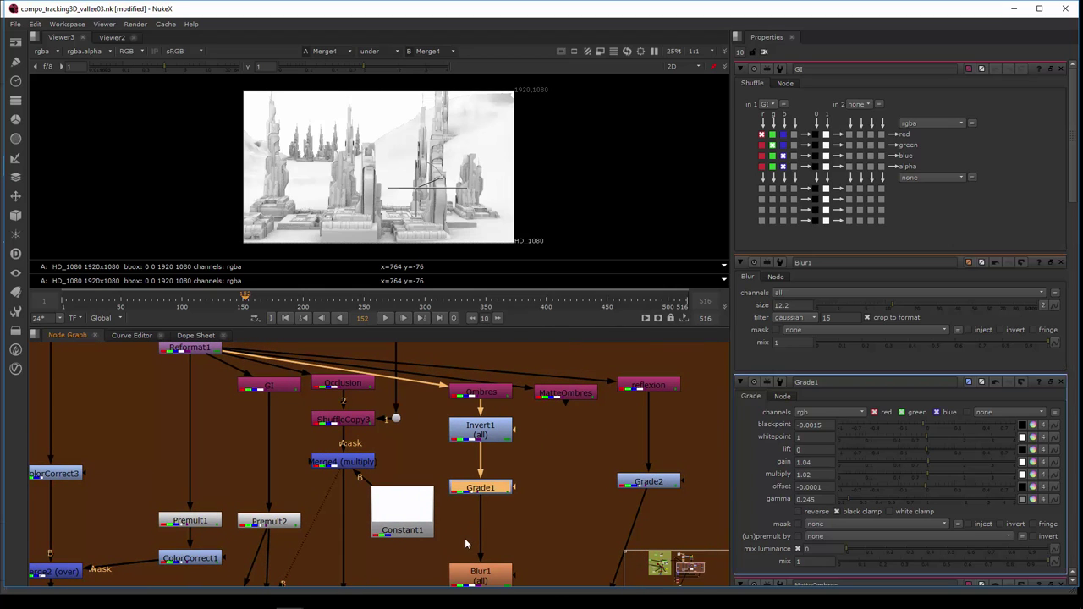
pyautogui.moveTo(464, 538); pyautogui.dragTo(529, 441, button='middle')
pyautogui.moveTo(260, 488); pyautogui.dragTo(428, 452, button='middle')
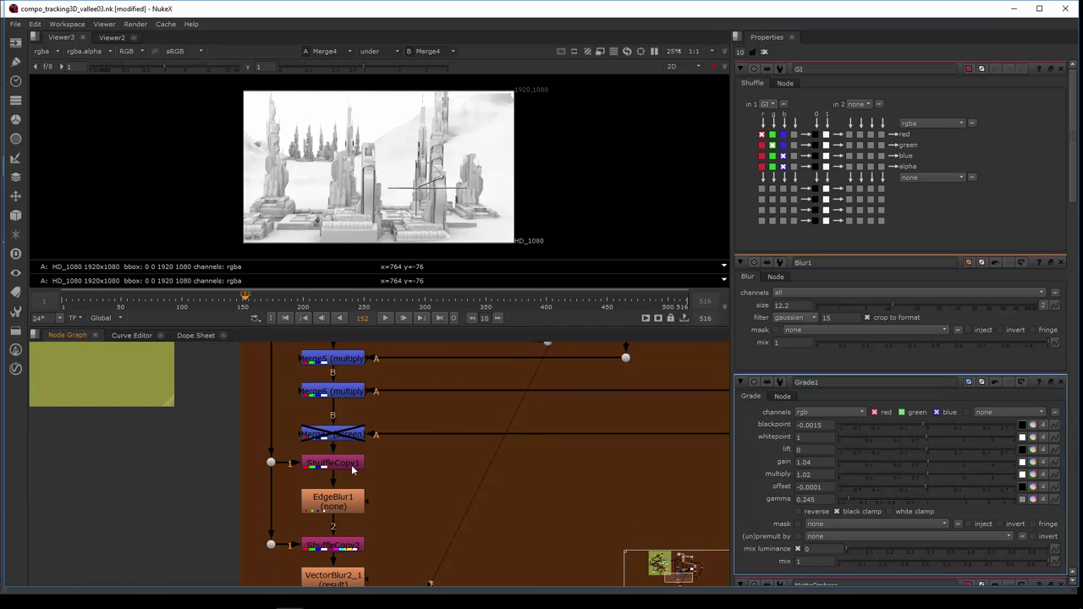
# - Select the disabled screen merge, and view the output of the ShuffleCopy1 node below it up close
pyautogui.click(341, 435)
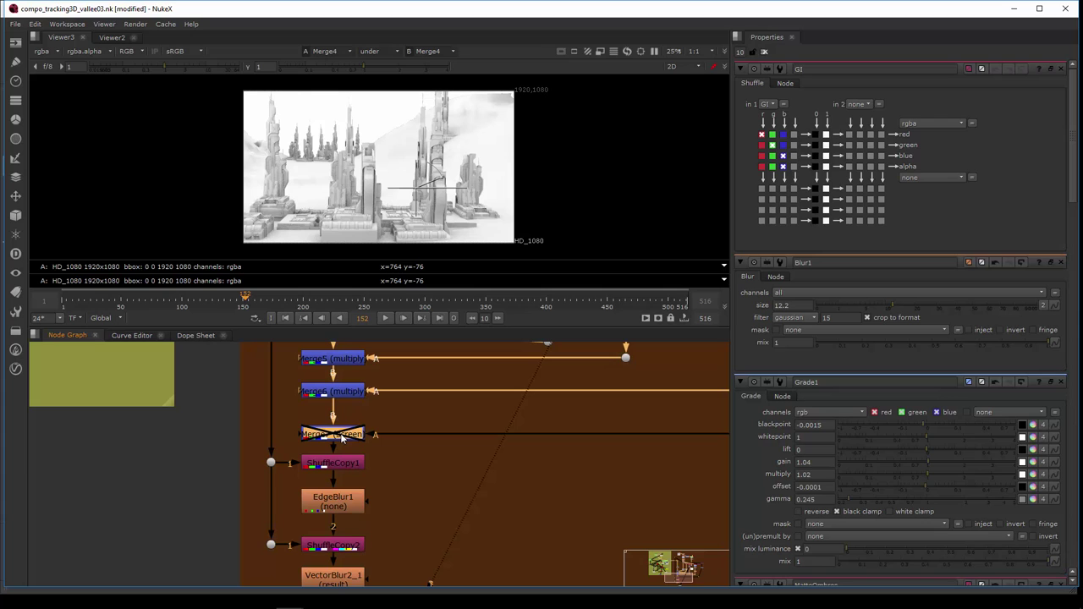
pyautogui.moveTo(497, 463); pyautogui.dragTo(411, 495, button='middle')
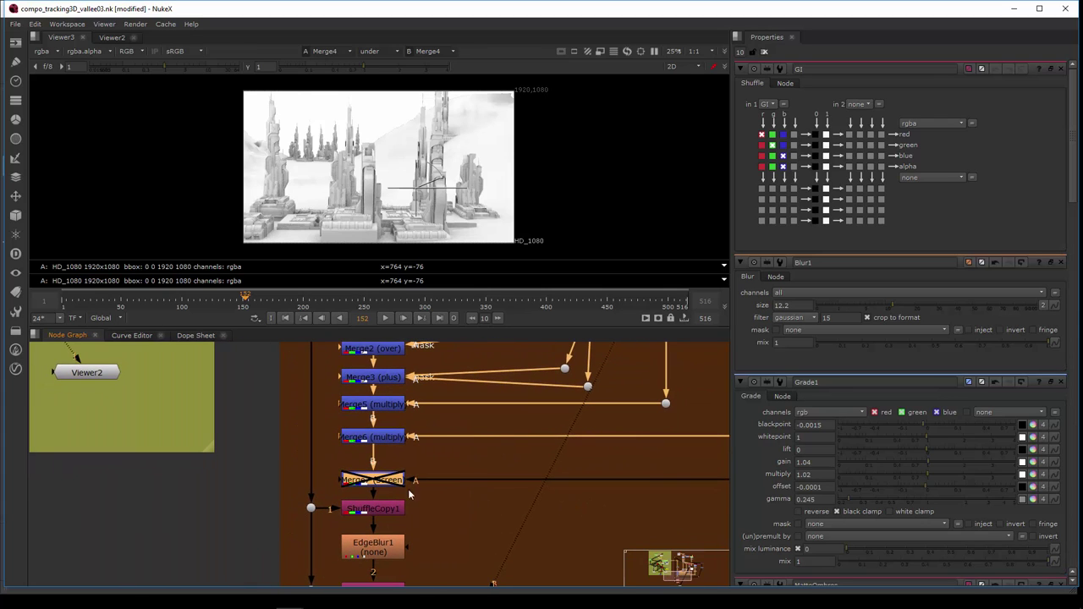
pyautogui.click(363, 509)
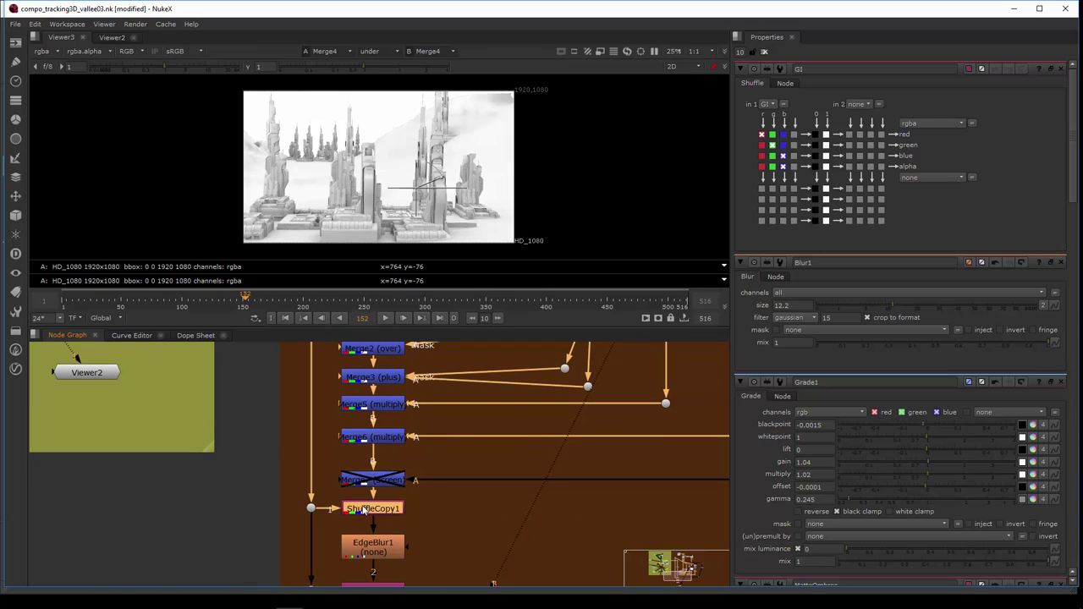
pyautogui.press('1')
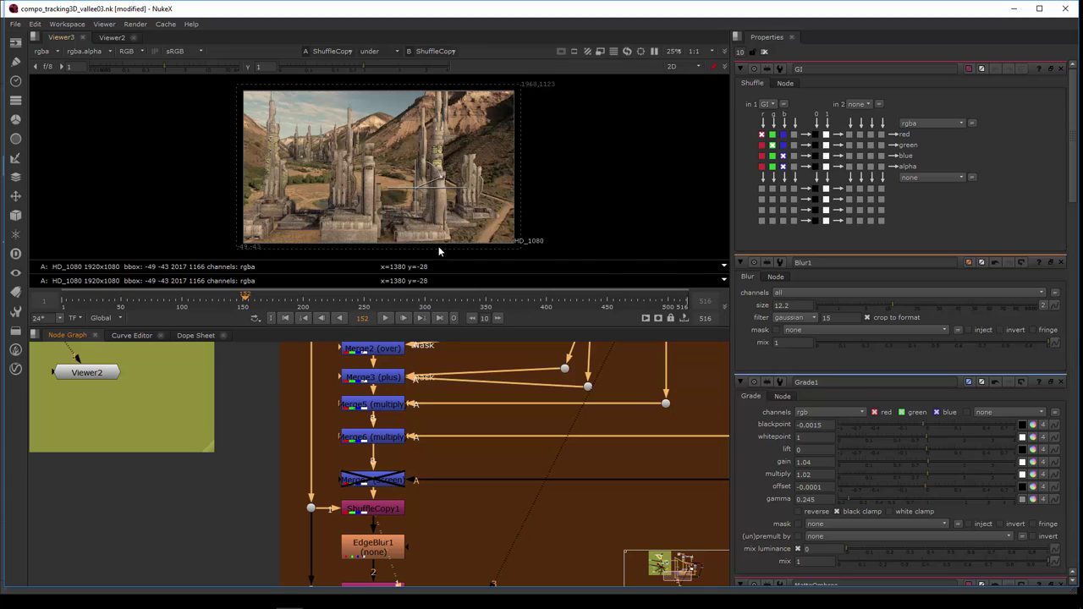
pyautogui.scroll(2, 440, 250)
pyautogui.moveTo(408, 177); pyautogui.dragTo(429, 166, button='middle')
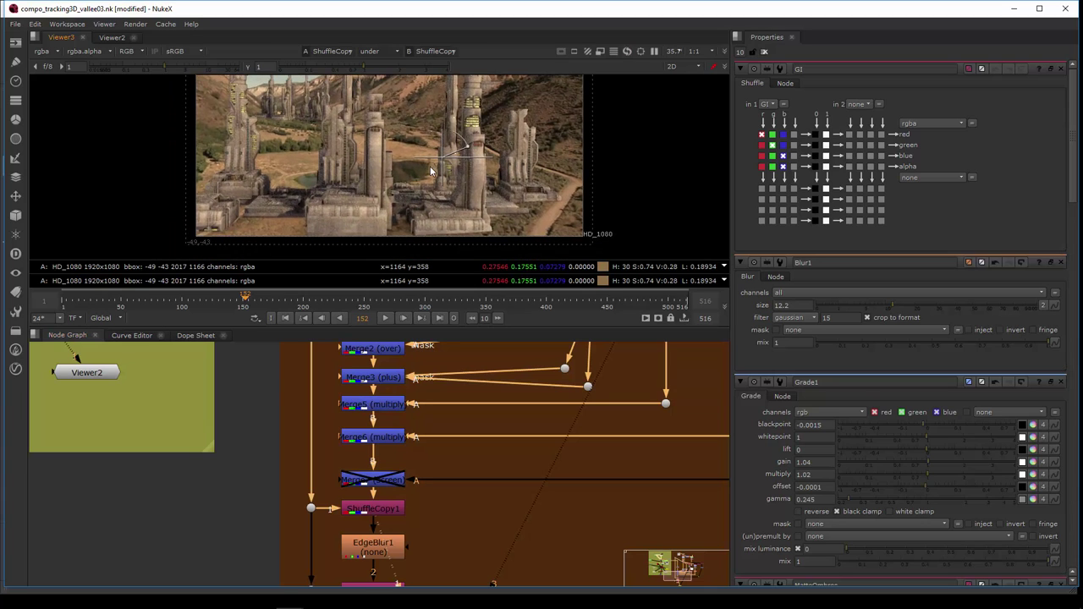
# - View the output of the EdgeBlur1 node below ShuffleCopy1
pyautogui.moveTo(432, 539); pyautogui.dragTo(433, 471, button='middle')
pyautogui.click(385, 487)
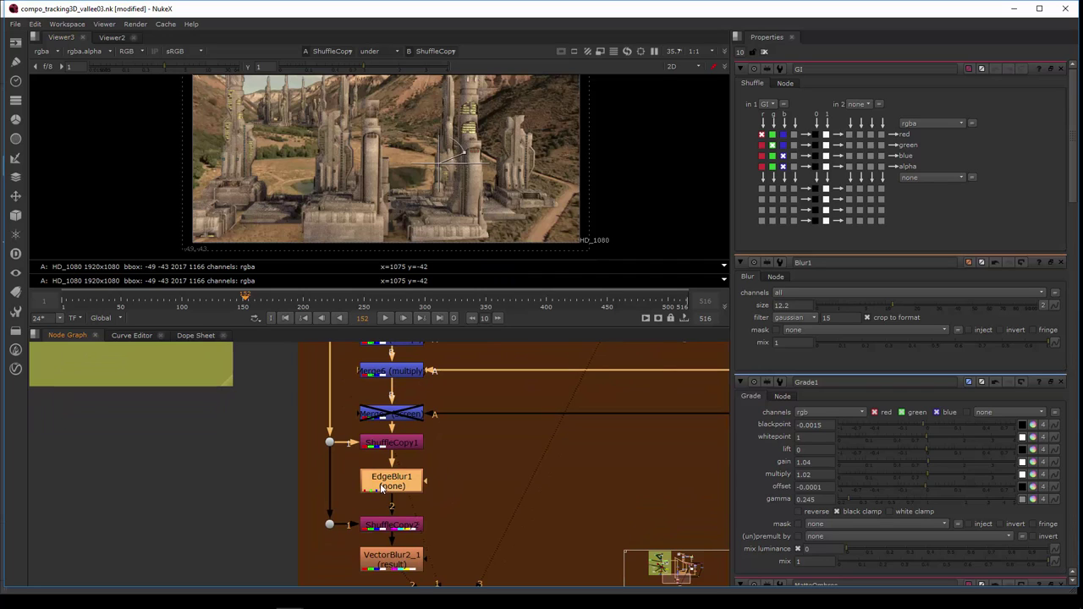
pyautogui.press('1')
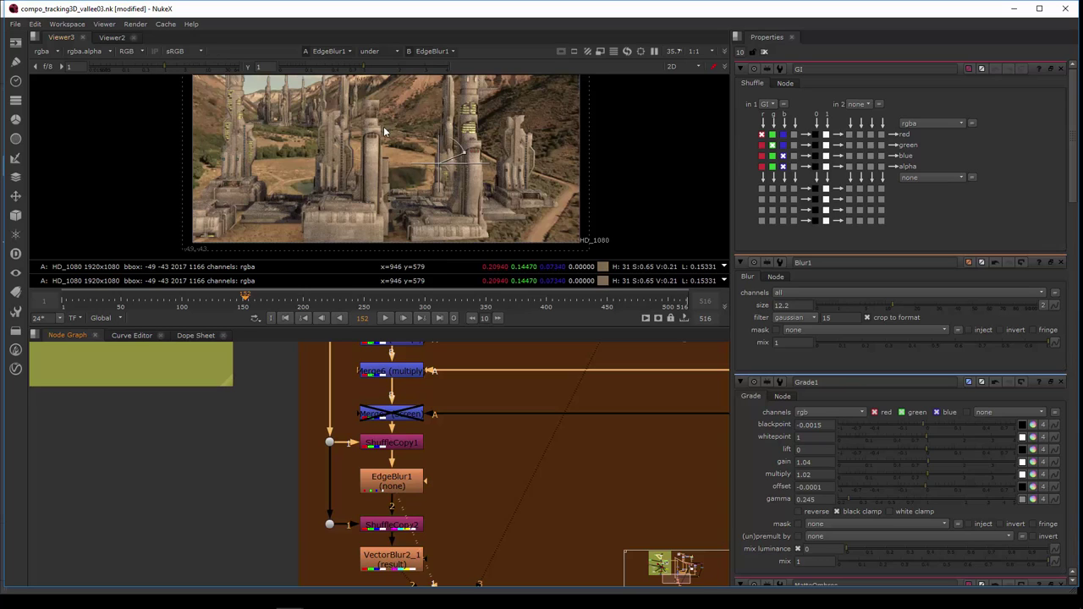
# - Trace the alpha input of ShuffleCopy1 back to Reformat1, and open the properties of ShuffleCopy1
pyautogui.moveTo(384, 459); pyautogui.dragTo(375, 501, button='middle')
pyautogui.click(381, 486)
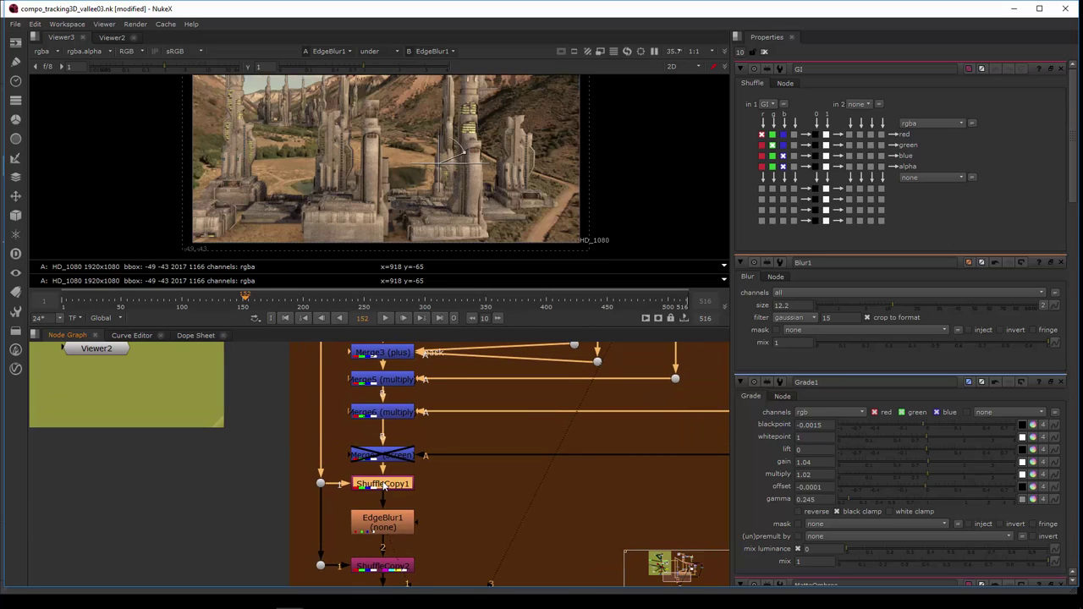
pyautogui.moveTo(374, 438); pyautogui.dragTo(372, 484, button='middle')
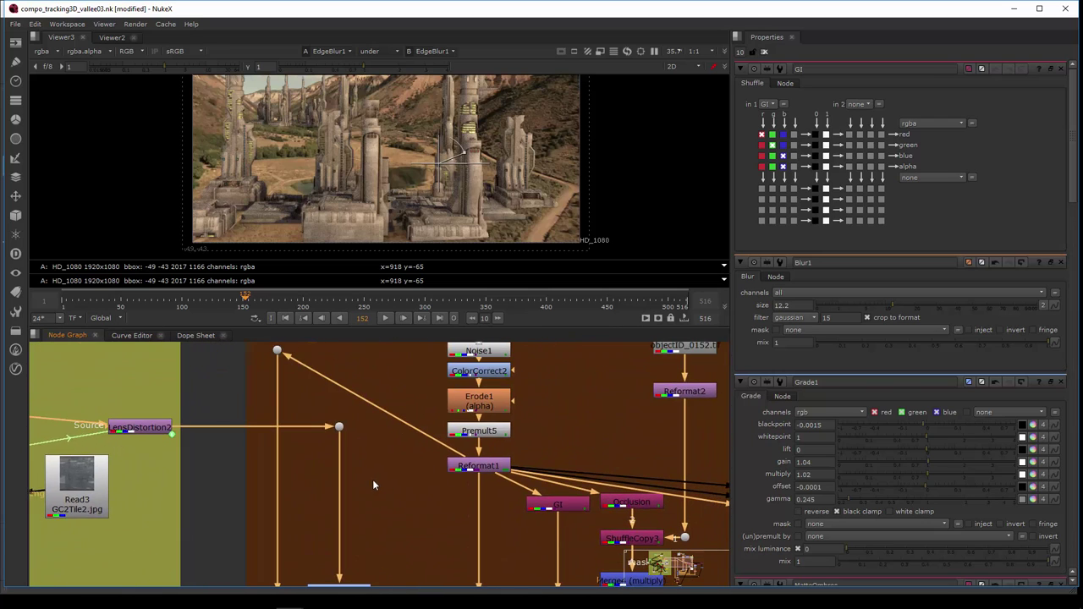
pyautogui.click(474, 467)
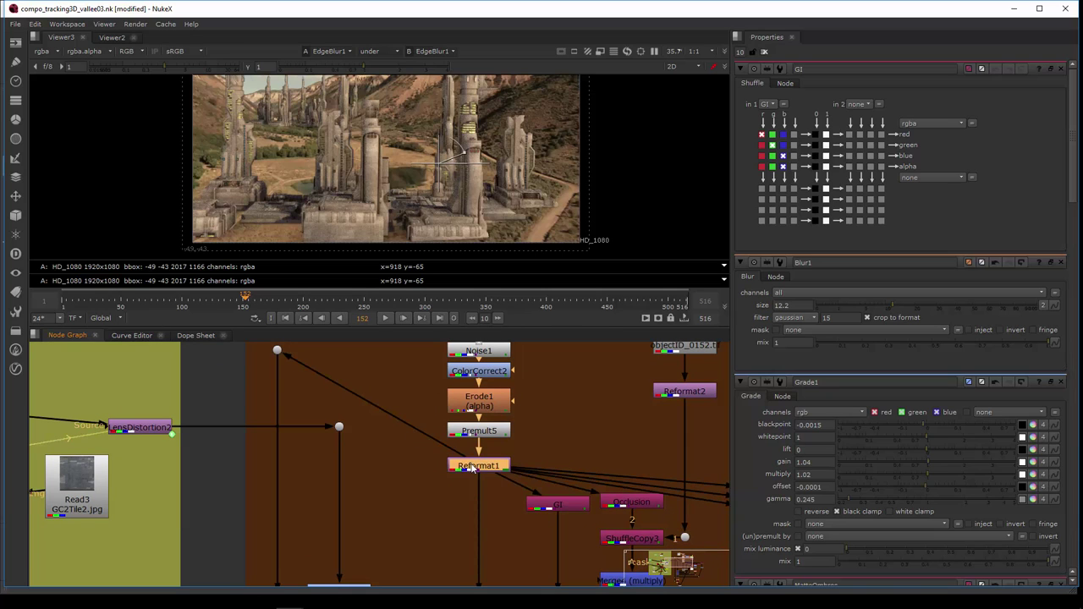
pyautogui.moveTo(451, 509); pyautogui.dragTo(453, 330, button='middle')
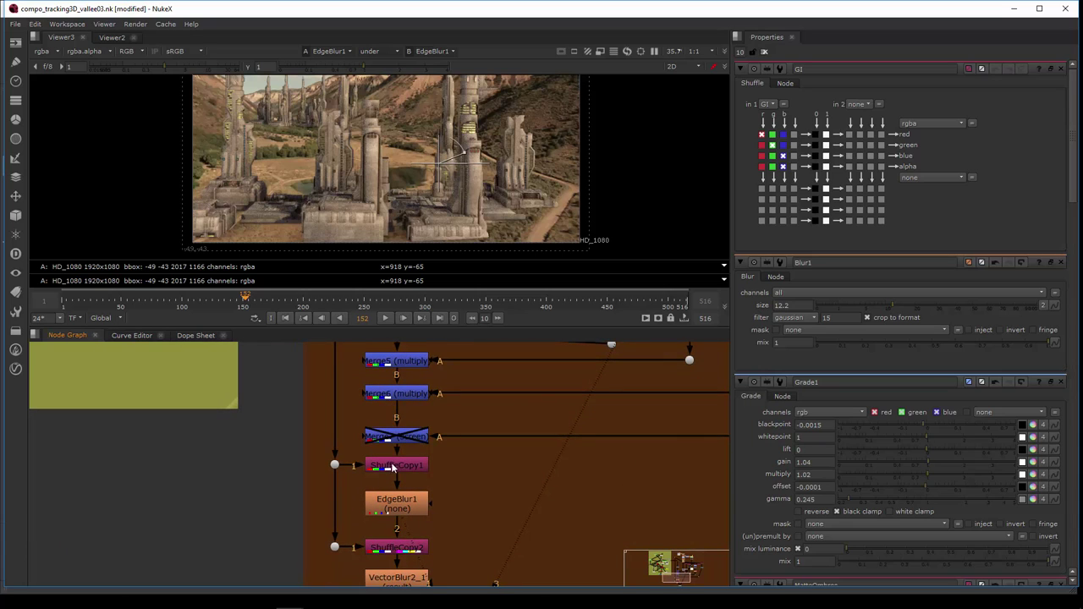
pyautogui.click(394, 465)
pyautogui.doubleClick(391, 467)
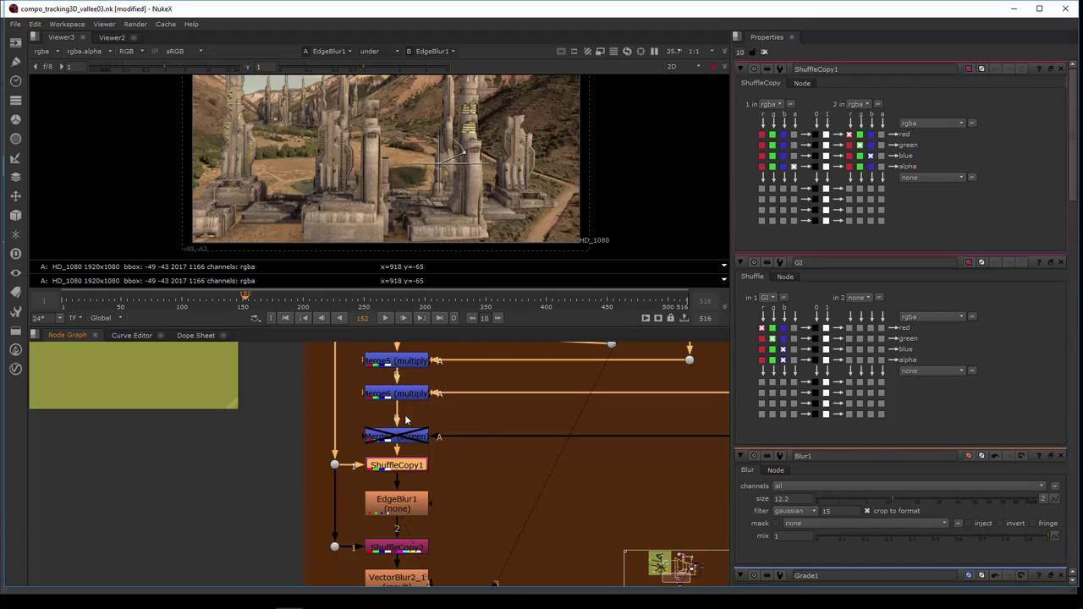
# - Examine the building edges in the EdgeBlur1 output at close range and open the node's properties
pyautogui.click(407, 510)
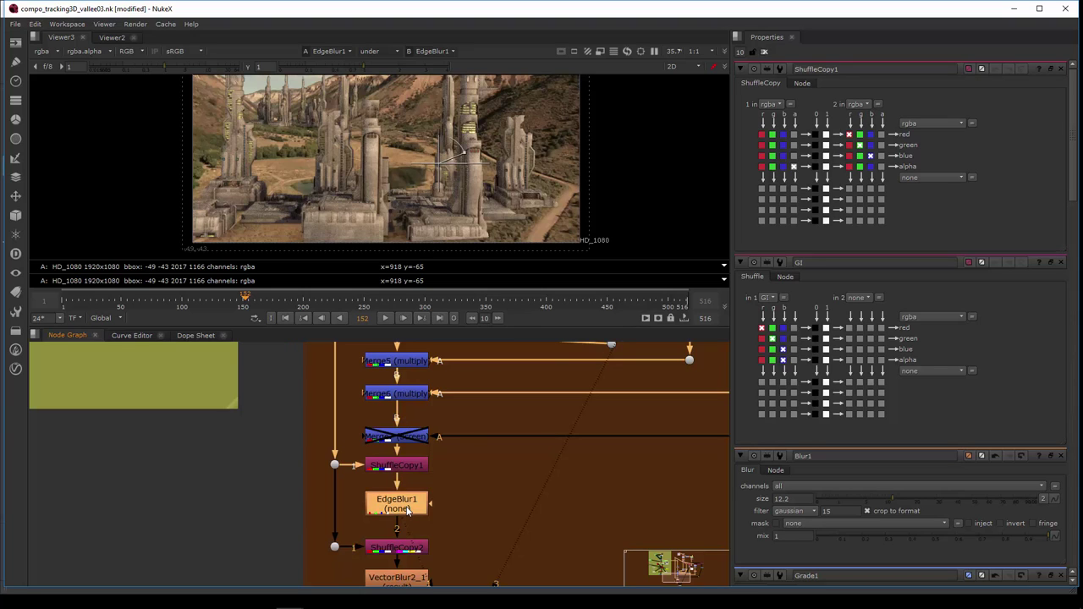
pyautogui.scroll(6, 400, 196)
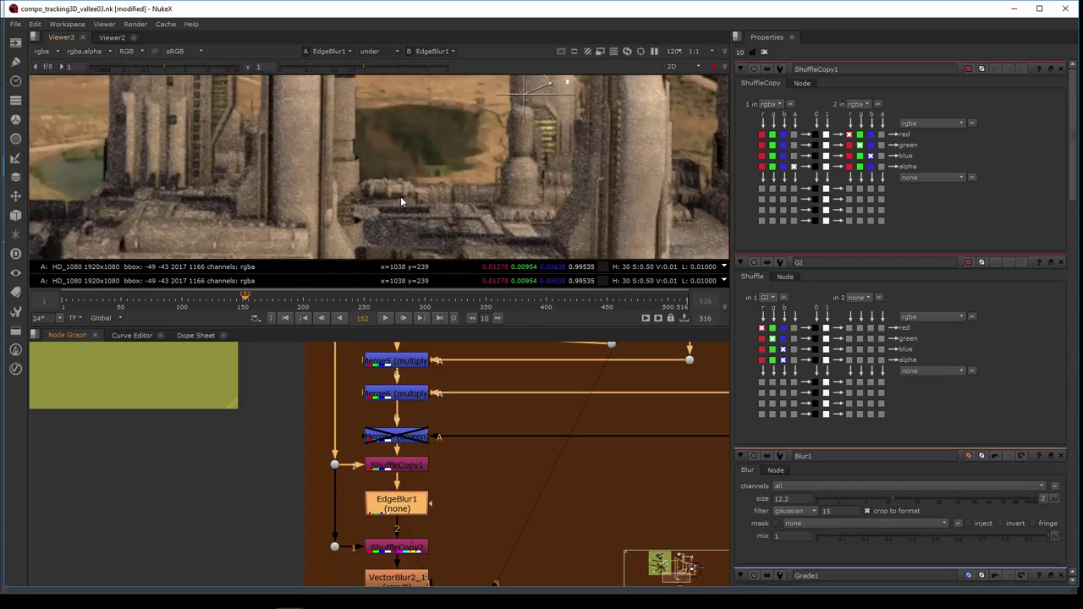
pyautogui.moveTo(464, 229)
pyautogui.mouseDown(button='middle')
pyautogui.moveTo(469, 204)
pyautogui.moveTo(468, 227)
pyautogui.mouseUp(button='middle')
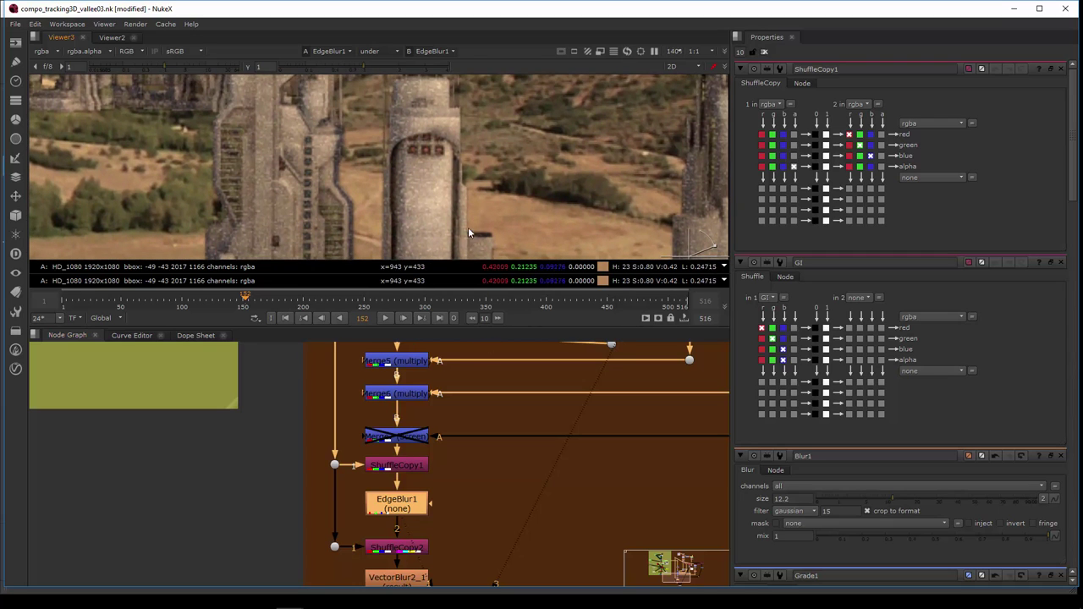
pyautogui.doubleClick(395, 512)
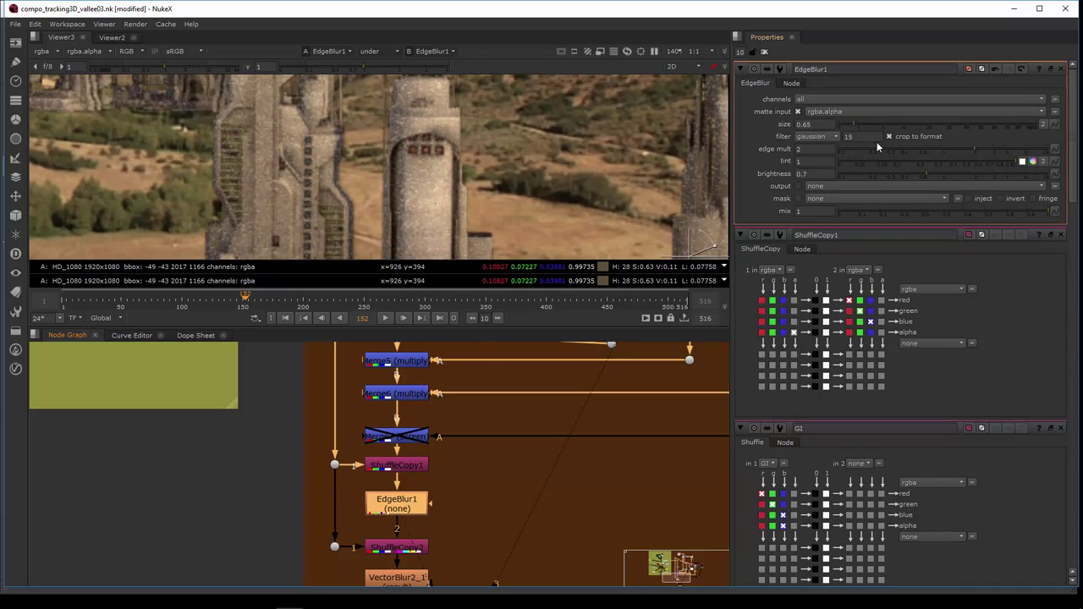
# - Raise the EdgeBlur1 size to 4.2 and examine the softened building edges in the viewer
pyautogui.moveTo(870, 122)
pyautogui.mouseDown()
pyautogui.moveTo(952, 136)
pyautogui.moveTo(853, 135)
pyautogui.moveTo(878, 136)
pyautogui.mouseUp()
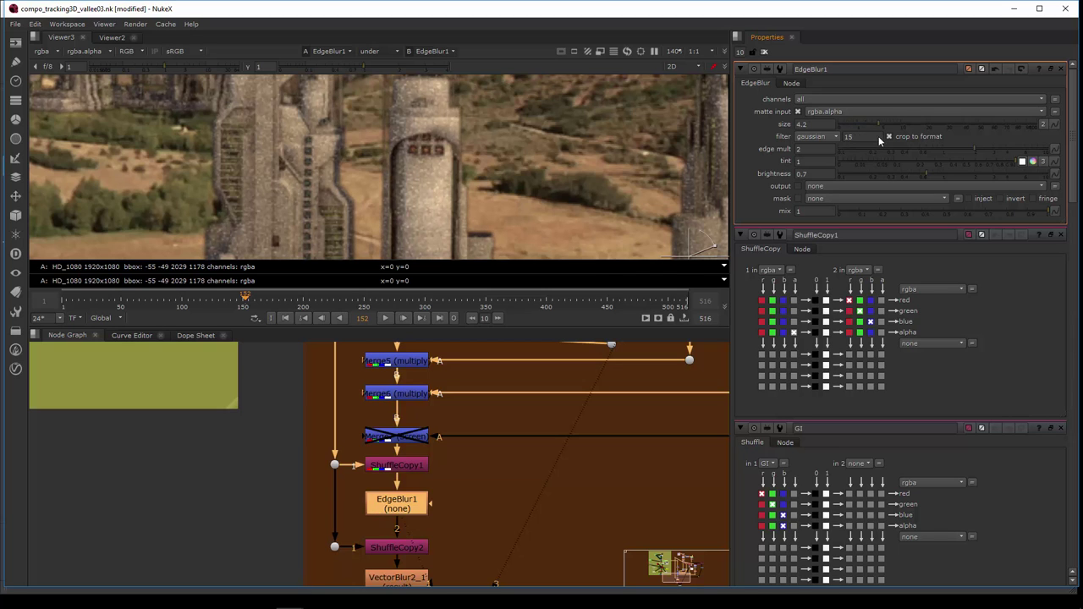
pyautogui.scroll(-3, 451, 142)
pyautogui.scroll(-2, 448, 169)
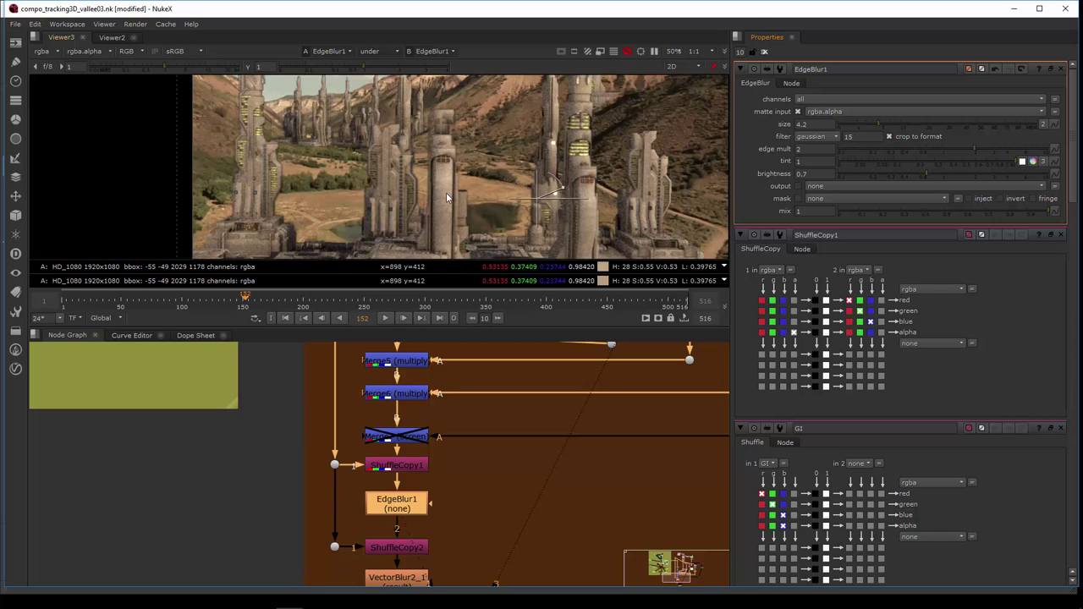
pyautogui.moveTo(446, 192); pyautogui.dragTo(452, 175, button='middle')
# - Set the EdgeBlur1 size to 2 and check the whole composite
pyautogui.moveTo(876, 124); pyautogui.dragTo(867, 124)
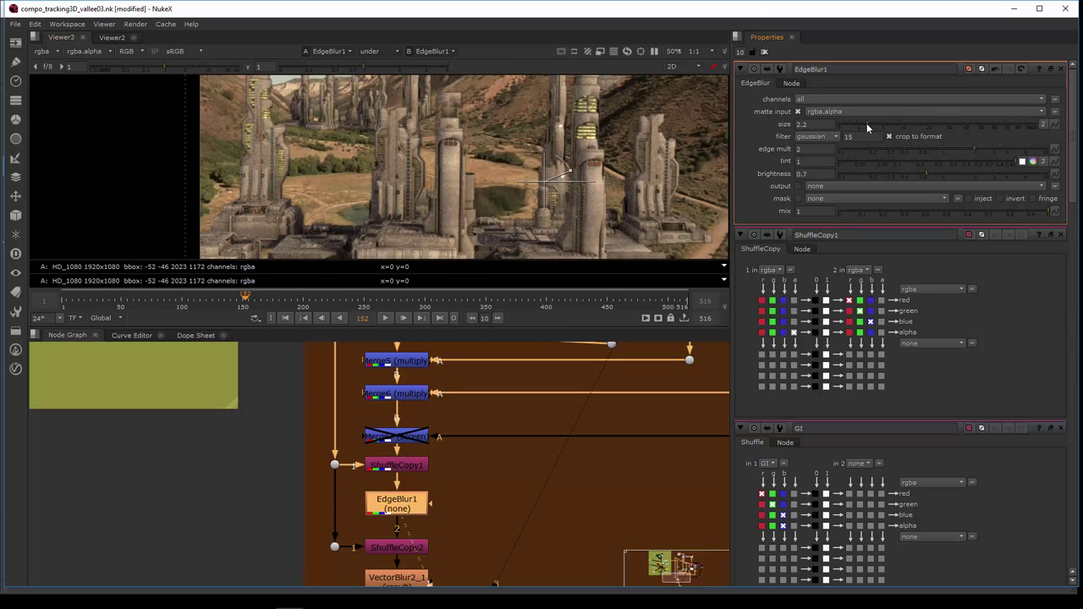
pyautogui.scroll(-1, 479, 199)
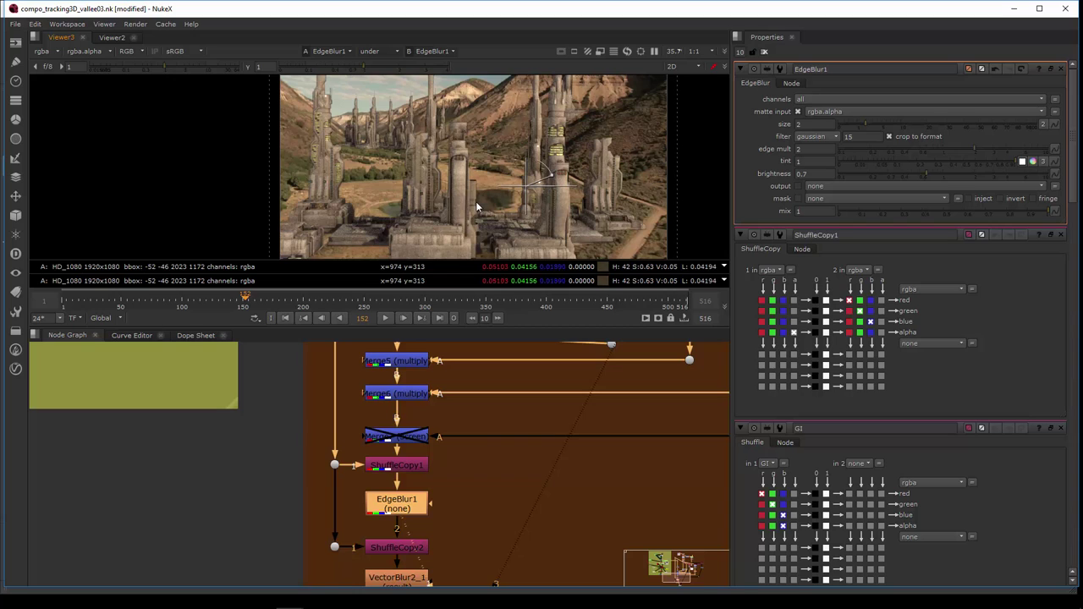
pyautogui.moveTo(444, 497); pyautogui.dragTo(480, 361, button='middle')
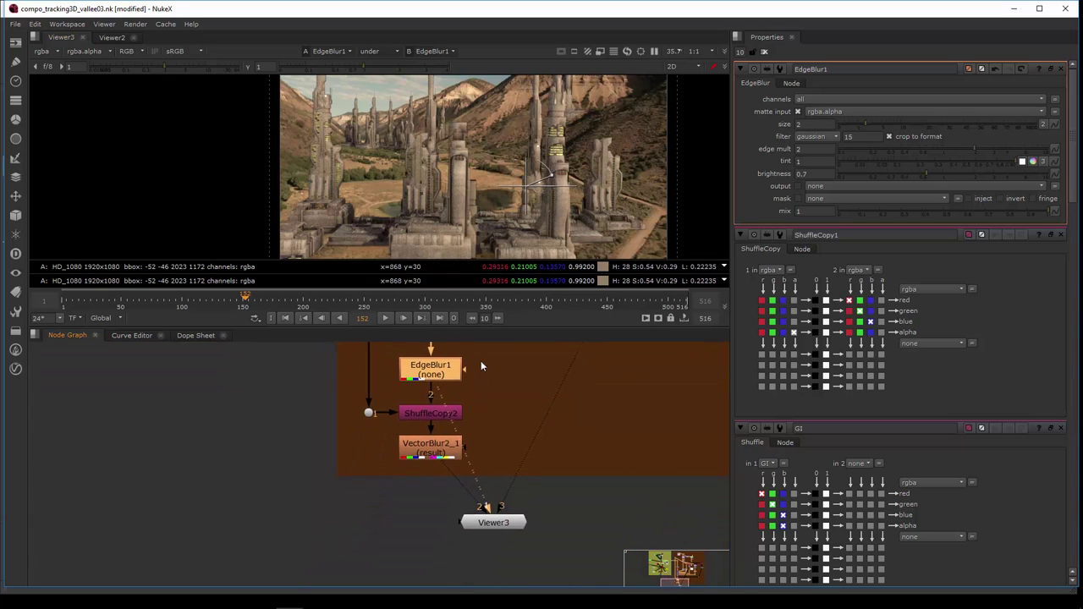
# - Open the properties of ShuffleCopy2 and trace its velocity input back up the node graph to Reformat1
pyautogui.click(428, 411)
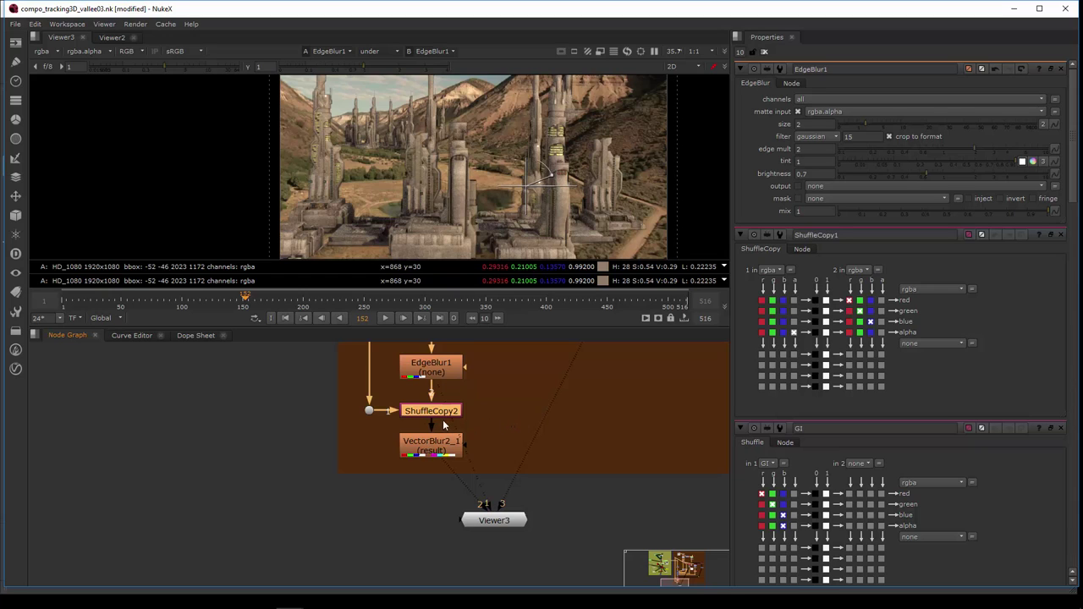
pyautogui.moveTo(438, 422); pyautogui.dragTo(403, 468, button='middle')
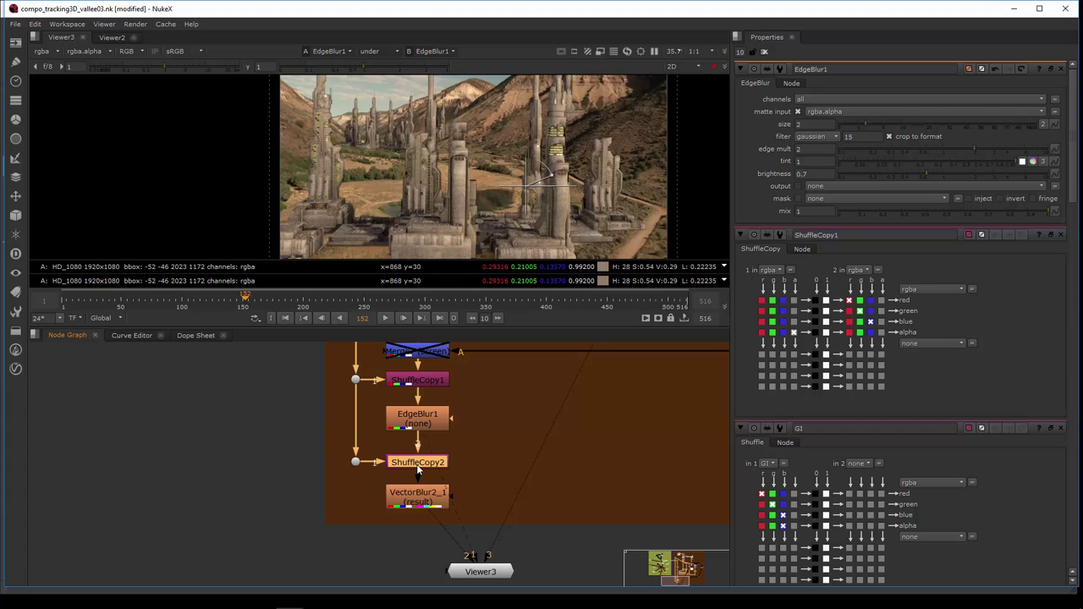
pyautogui.doubleClick(417, 467)
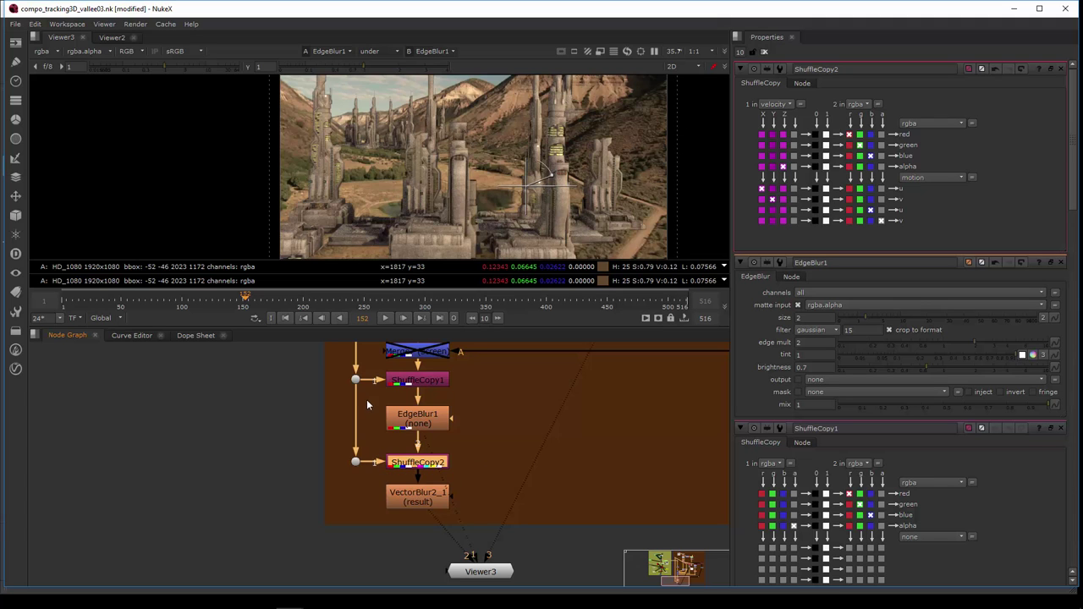
pyautogui.moveTo(371, 415); pyautogui.dragTo(441, 506, button='middle')
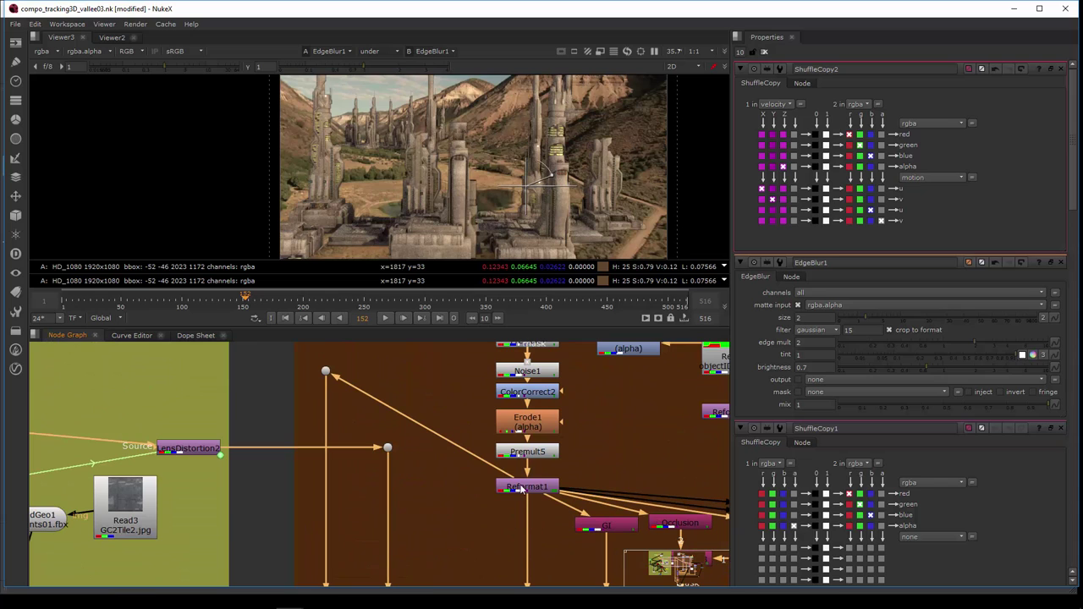
pyautogui.moveTo(360, 592); pyautogui.dragTo(393, 325, button='middle')
pyautogui.moveTo(419, 541); pyautogui.dragTo(425, 448, button='middle')
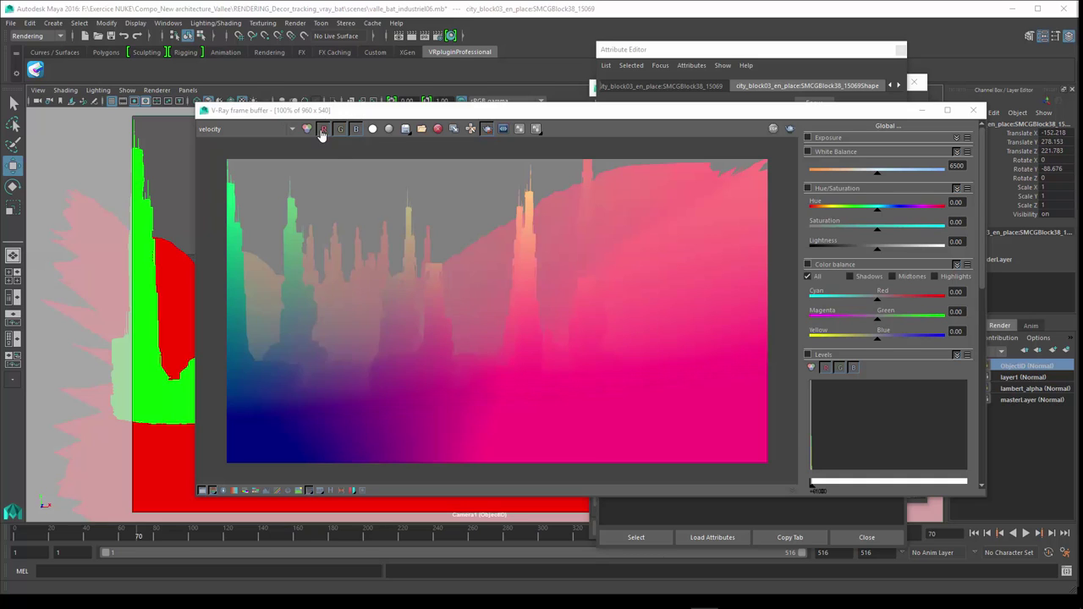
# - In Maya's V-Ray frame buffer, hide the blue channel of the velocity pass and examine the red and green channels separately and combined
pyautogui.click(355, 131)
pyautogui.click(355, 130)
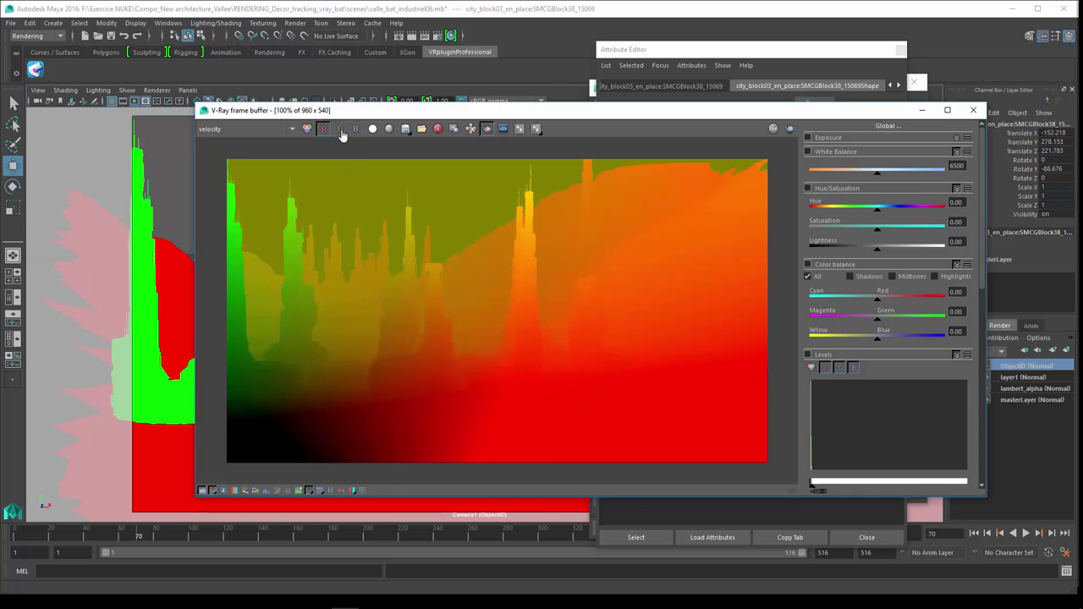
pyautogui.click(340, 129)
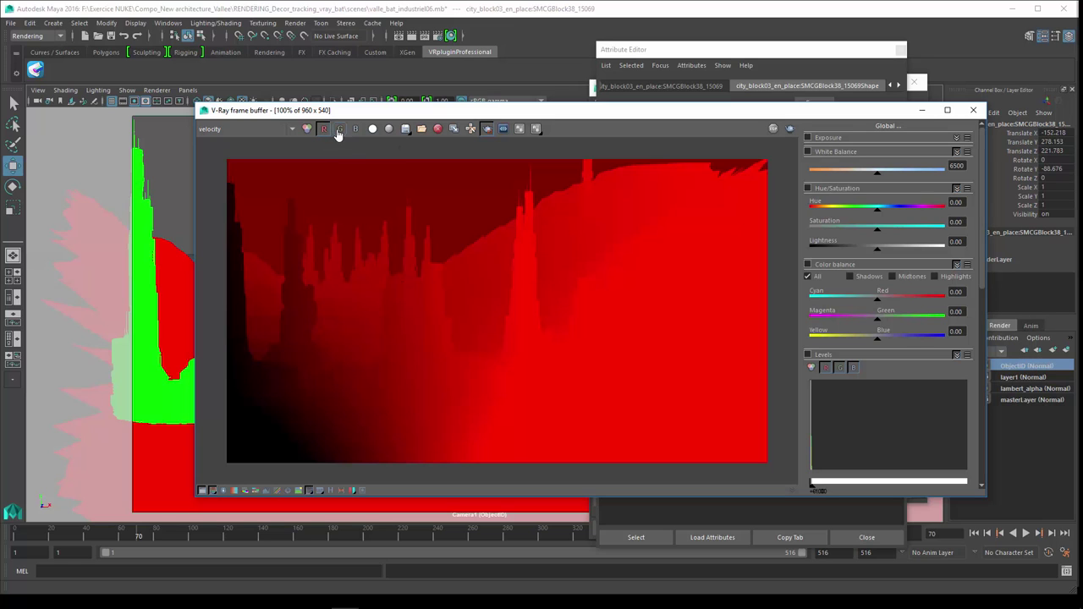
pyautogui.click(339, 129)
pyautogui.click(323, 130)
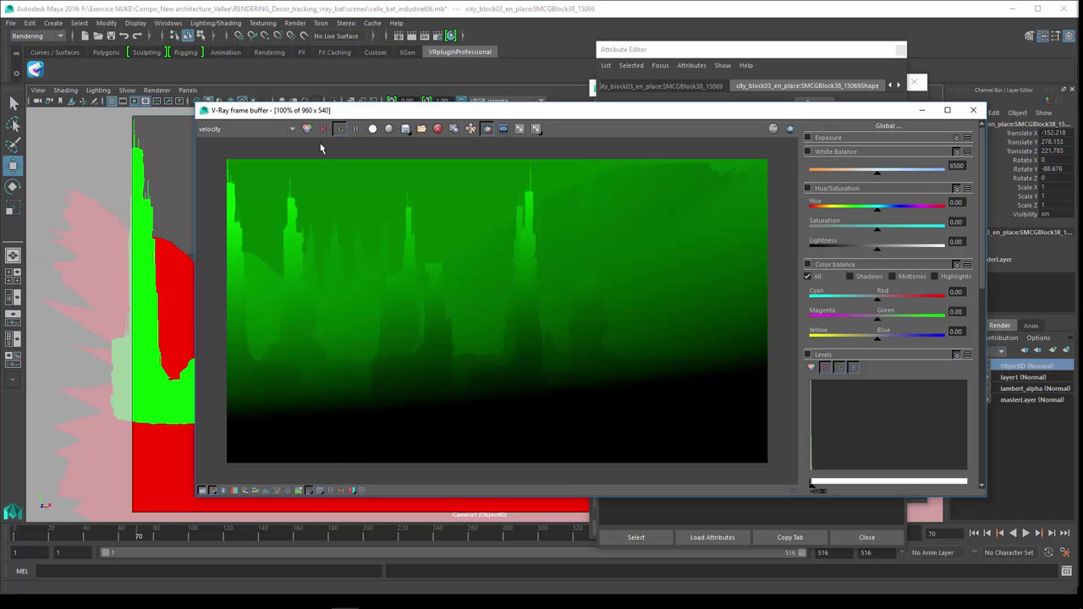
pyautogui.click(323, 130)
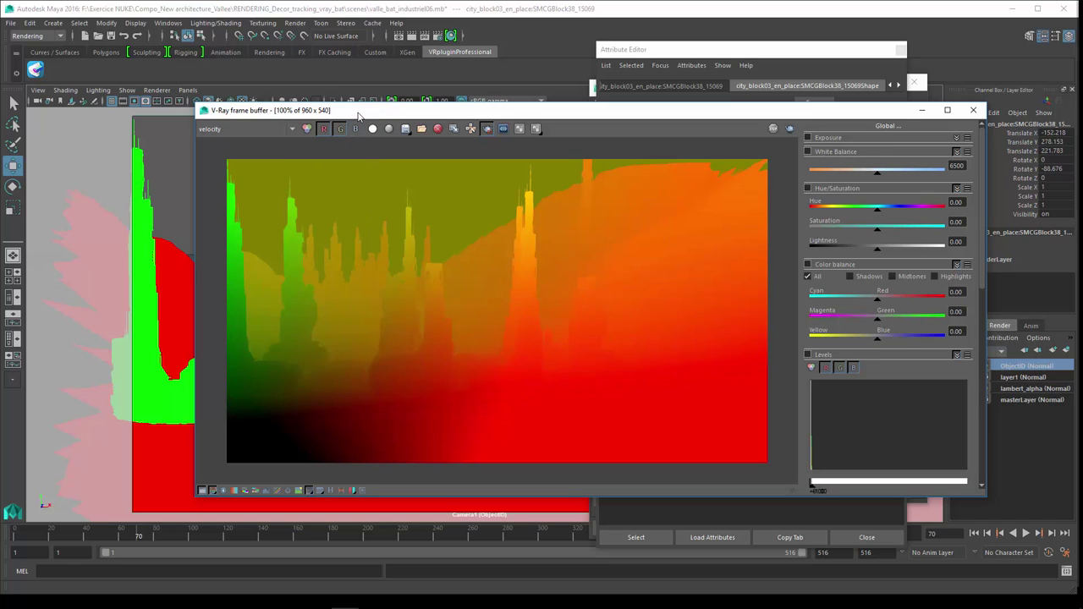
pyautogui.moveTo(358, 114); pyautogui.dragTo(391, 112)
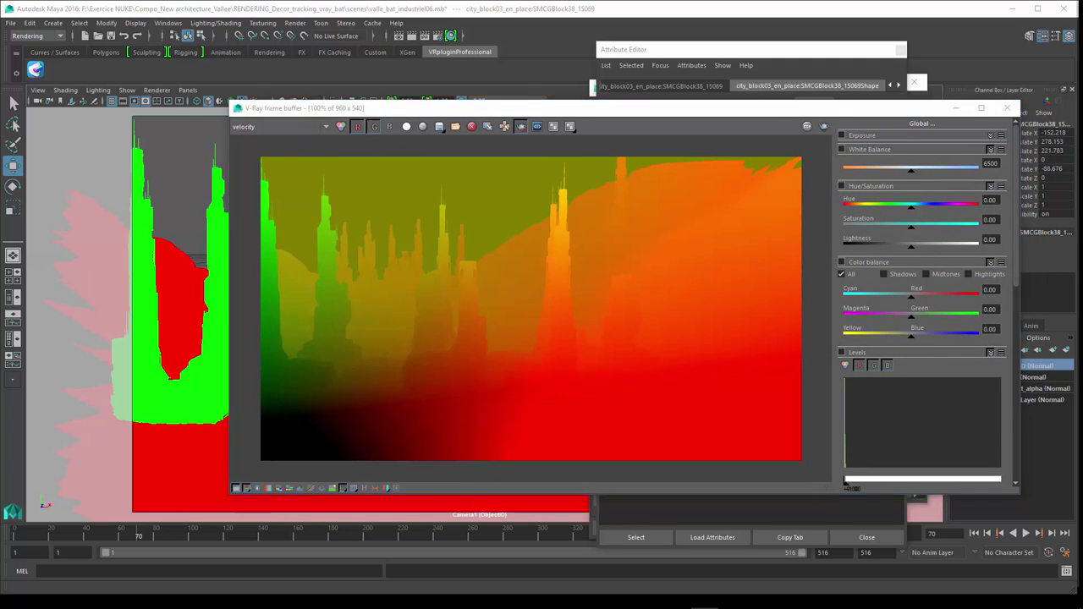
# - Switch back to NukeX and check the available layers for the motion output of ShuffleCopy2, leaving the selection as is
pyautogui.hotkey('alt', 'Tab')
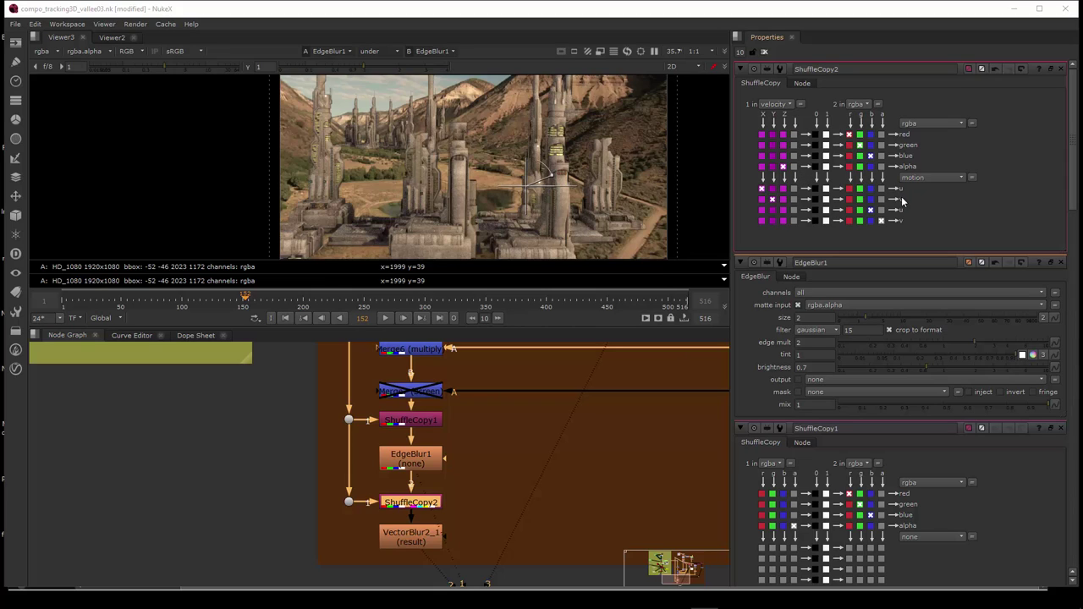
pyautogui.click(919, 177)
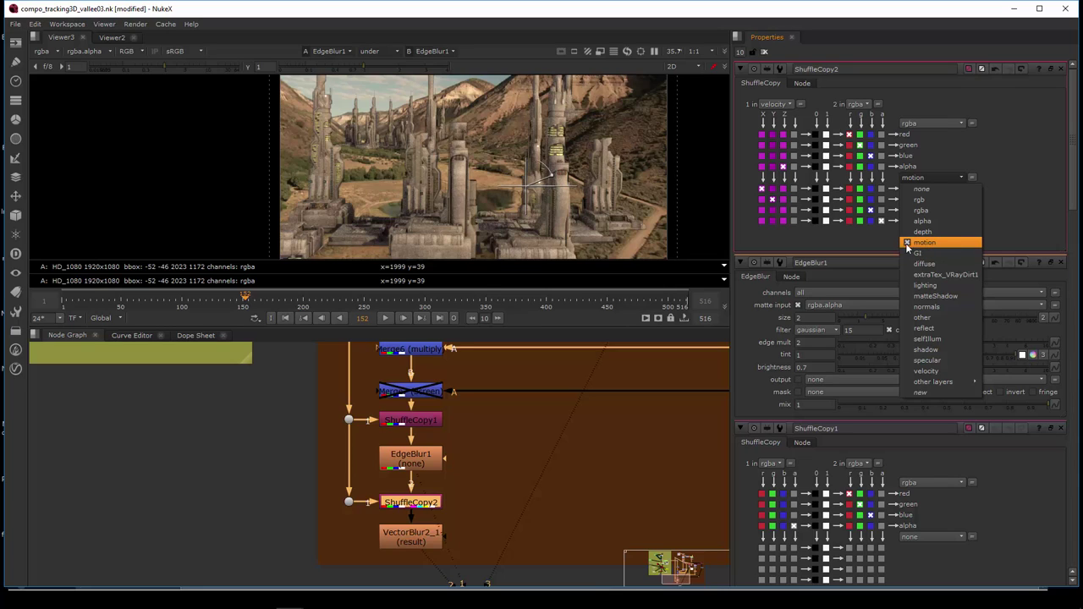
pyautogui.click(1007, 239)
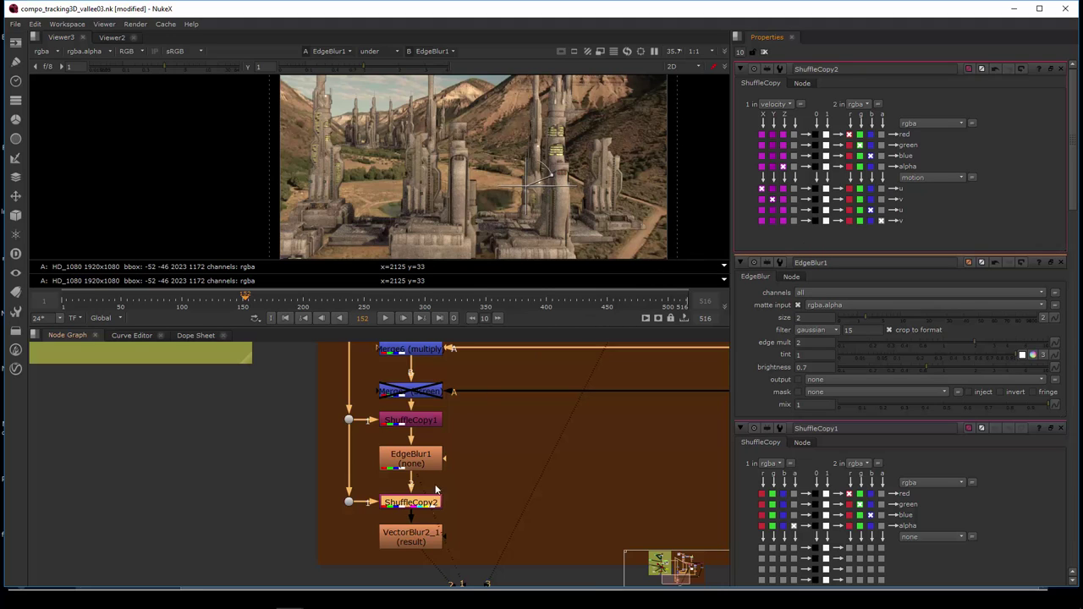
# - Open the properties of VectorBlur2_1 and review its uv channels and motion vector preset options without changing them
pyautogui.click(407, 541)
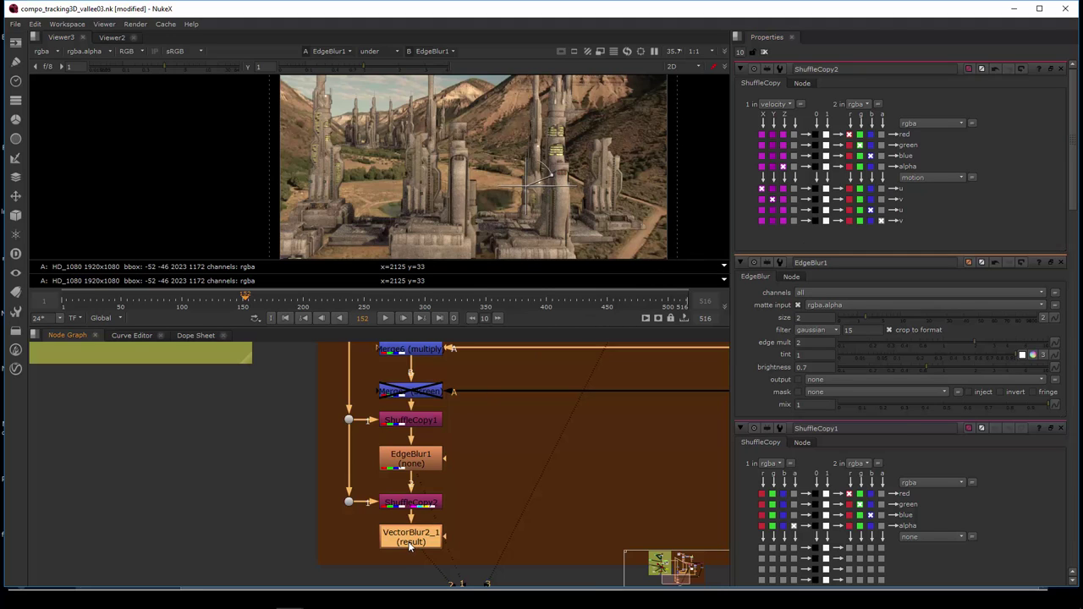
pyautogui.doubleClick(409, 544)
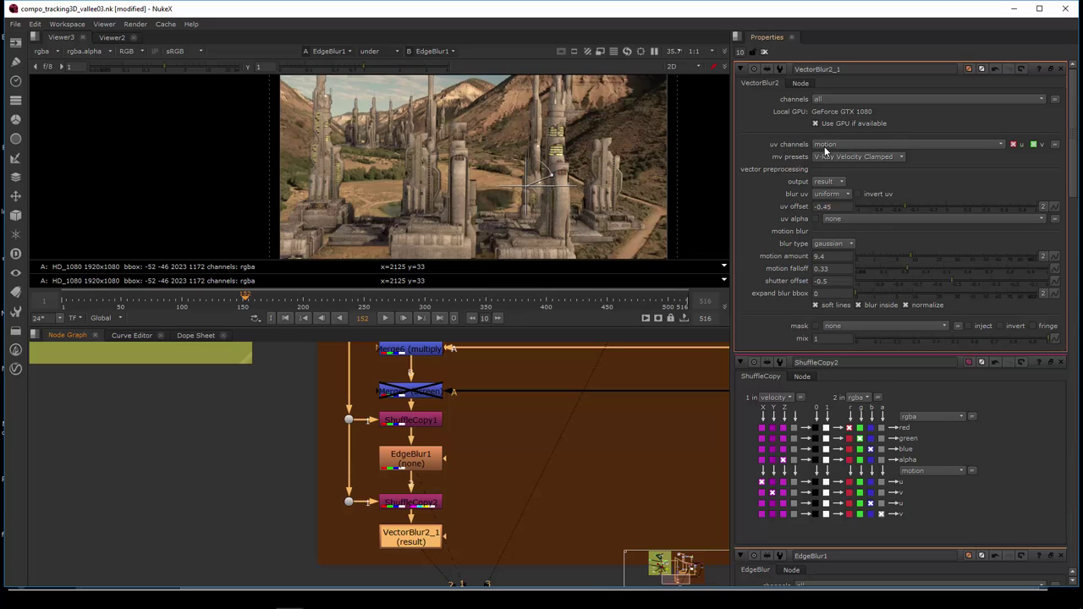
pyautogui.click(822, 145)
pyautogui.click(836, 200)
pyautogui.click(840, 159)
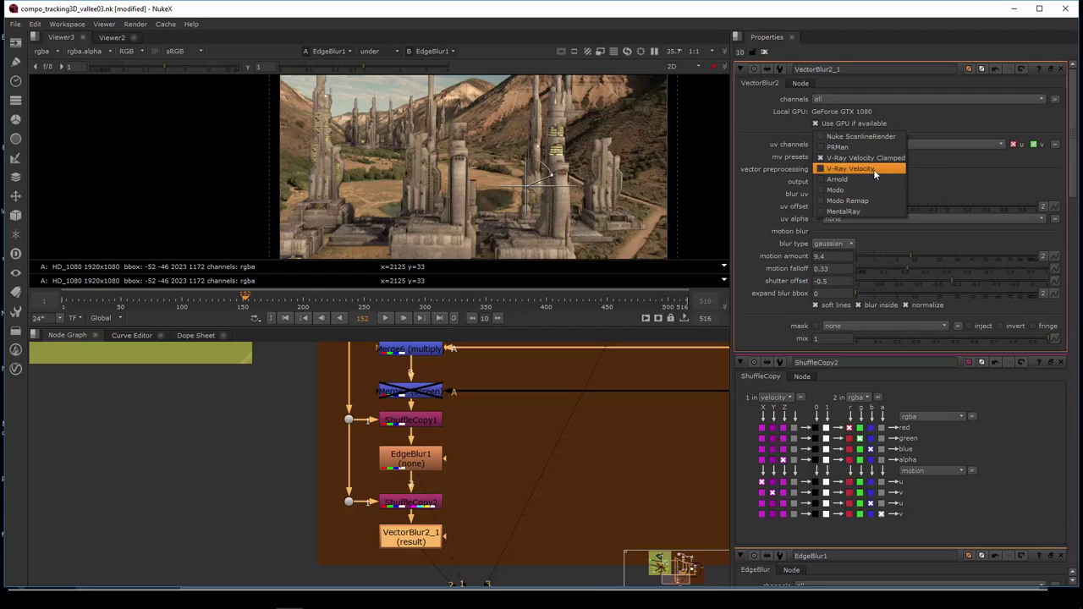
pyautogui.click(939, 158)
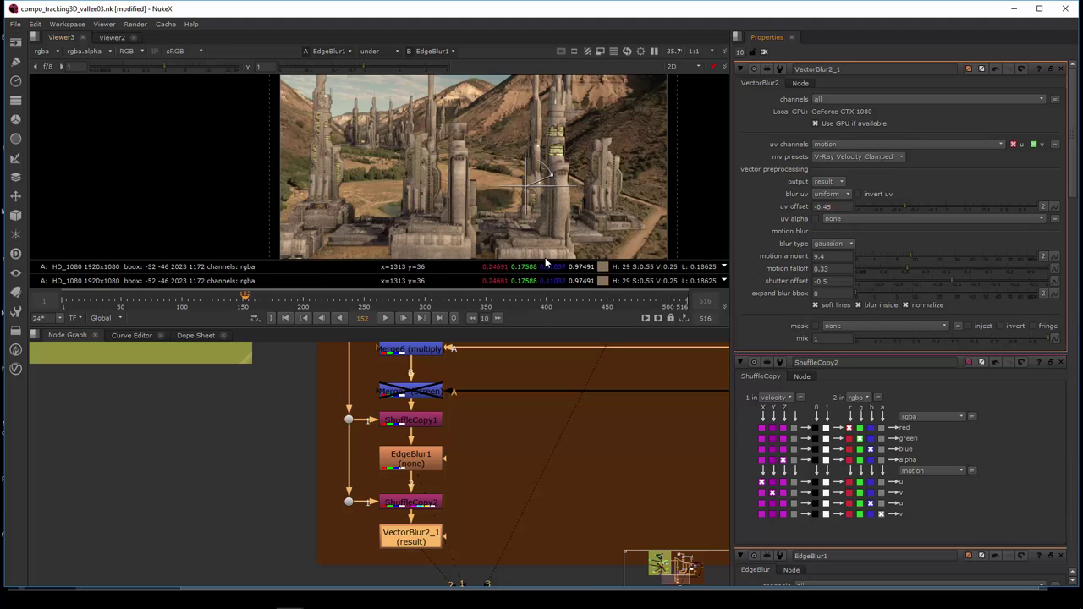
# - View the VectorBlur2_1 output and examine the motion blur on the buildings at frames 260 and 246
pyautogui.click(378, 301)
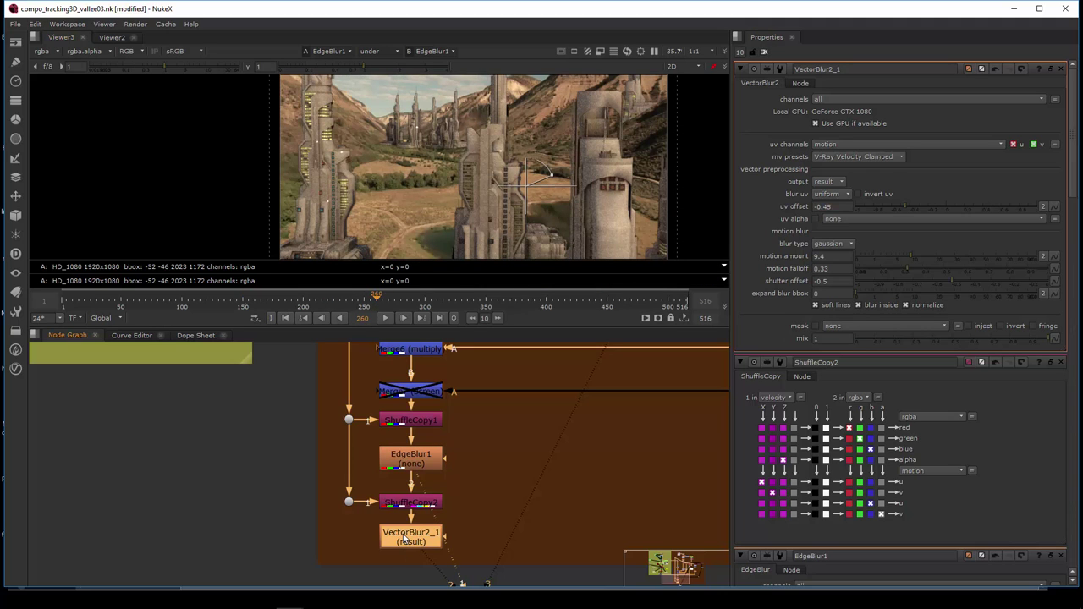
pyautogui.press('1')
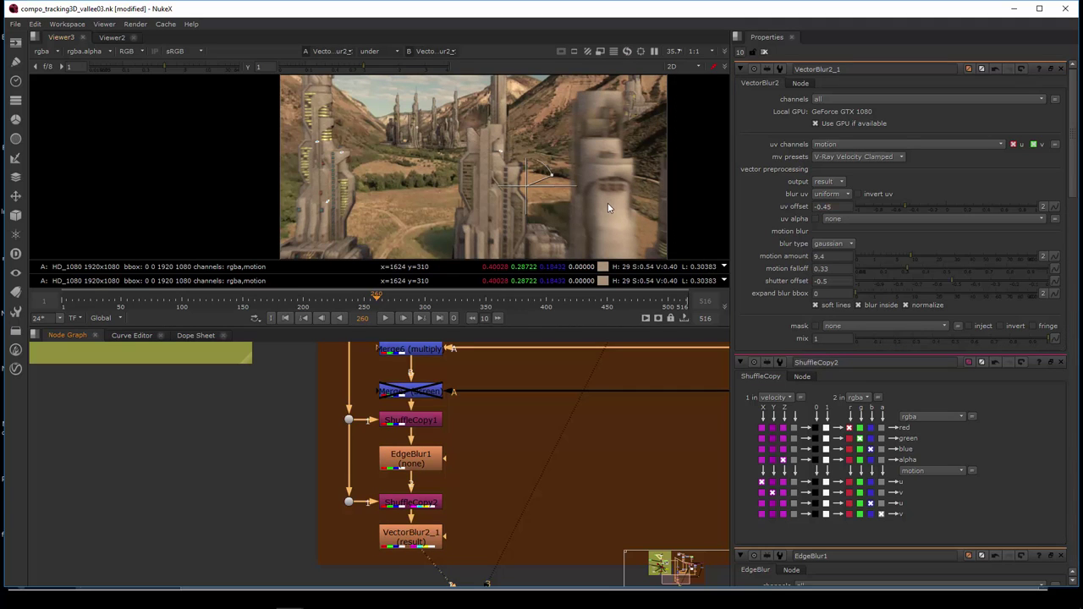
pyautogui.click(361, 300)
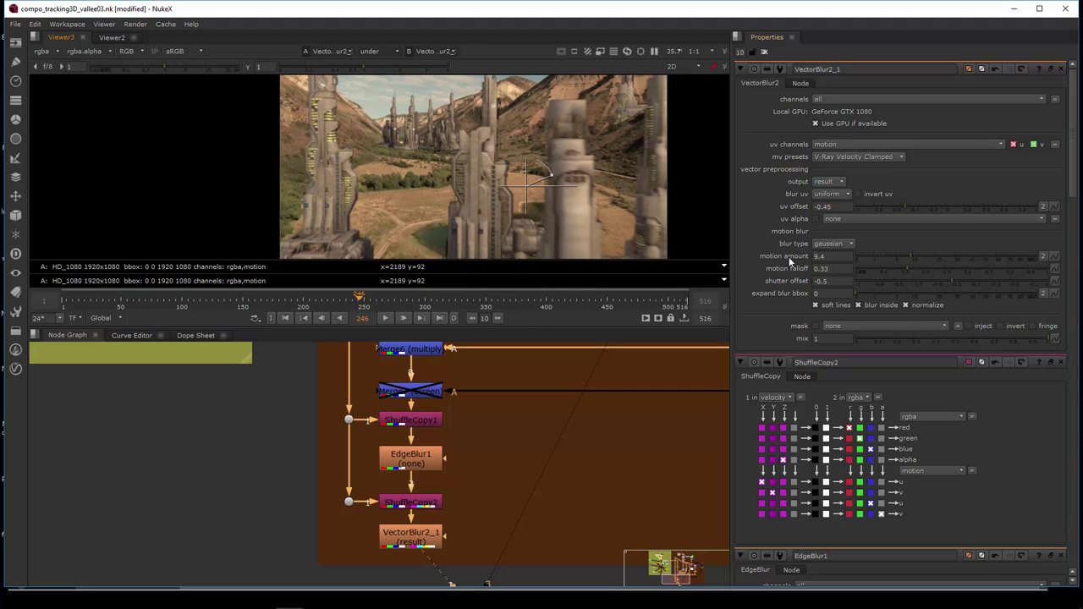
# - Exaggerate the VectorBlur2_1 motion amount to 24.5, try a uv offset of -0.8, and bring the uv offset to 0
pyautogui.moveTo(931, 257); pyautogui.dragTo(945, 256)
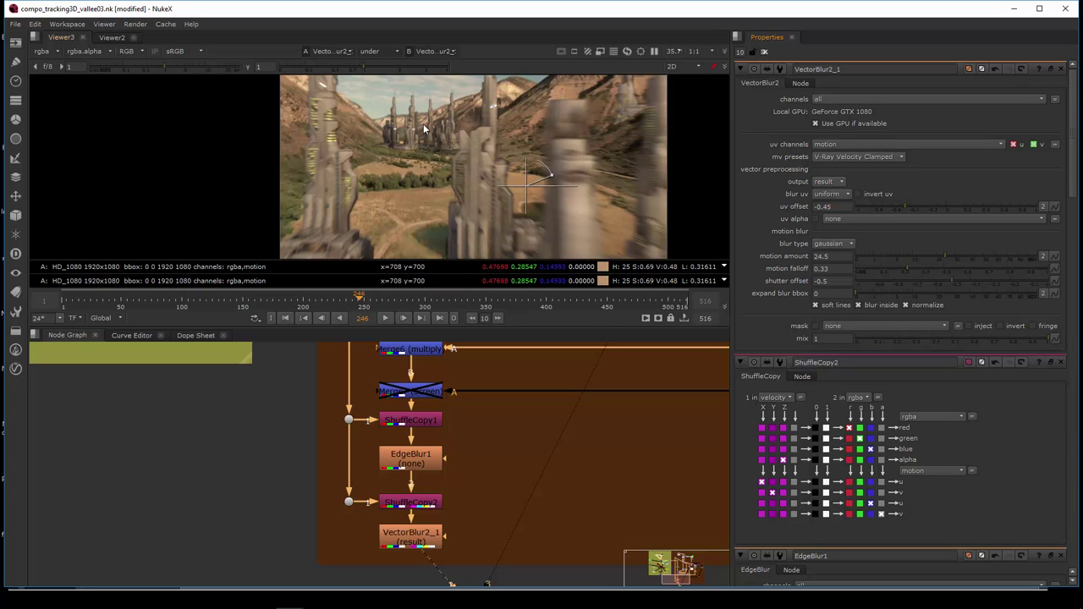
pyautogui.click(874, 206)
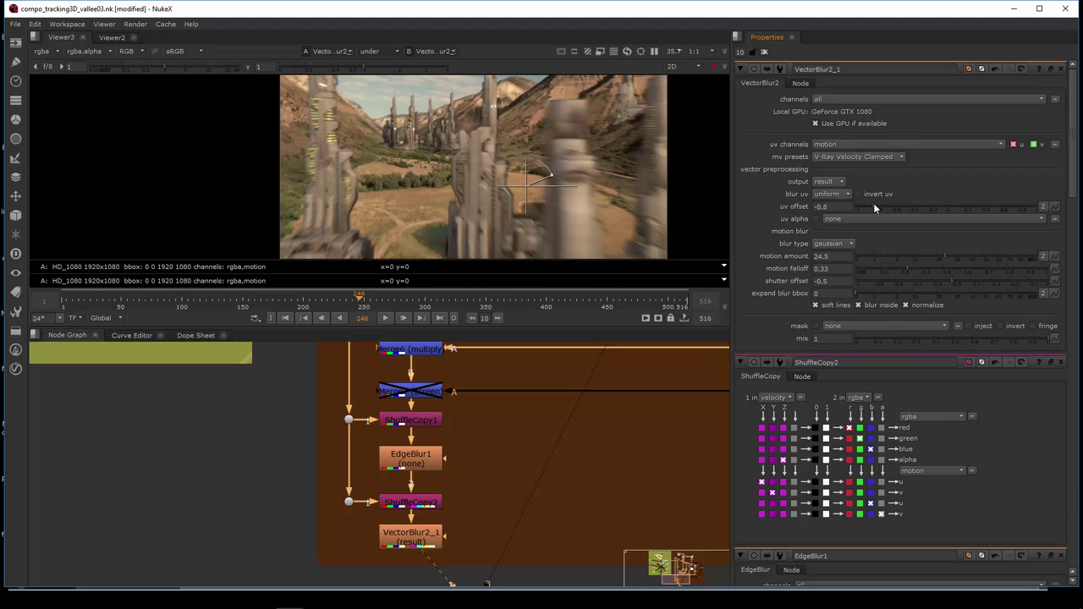
pyautogui.moveTo(873, 203); pyautogui.dragTo(948, 210)
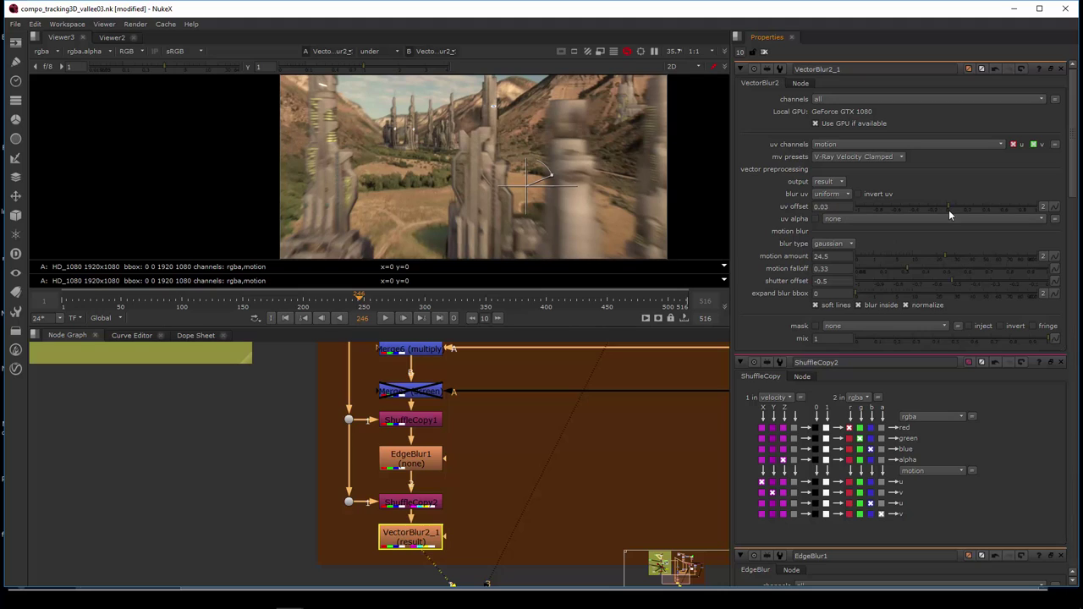
# - Reduce the VectorBlur2_1 motion amount to 6.6 and move to frame 181 to check the blur
pyautogui.click(885, 255)
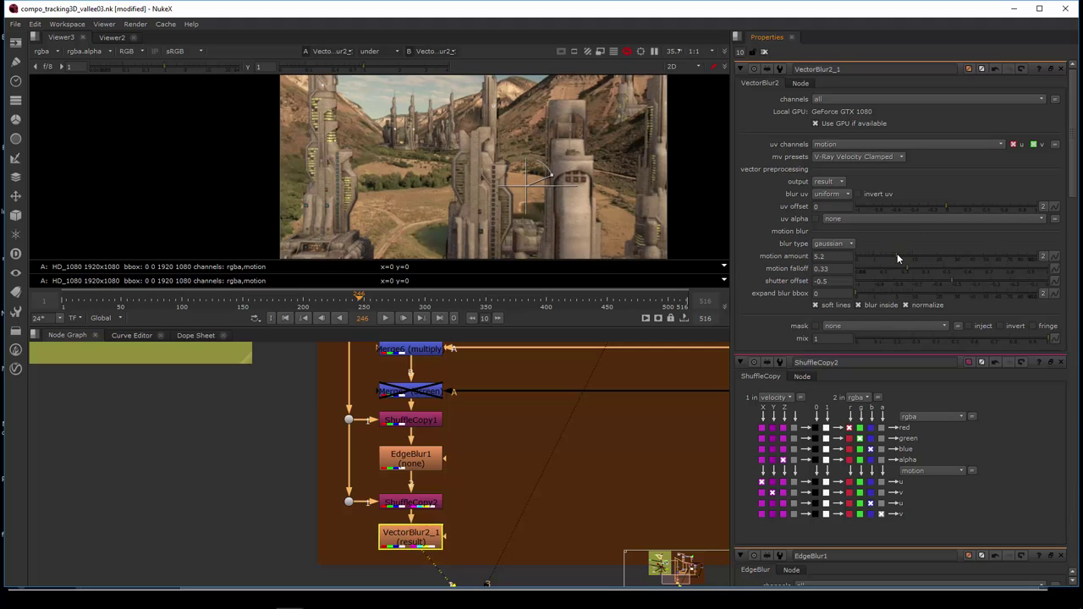
pyautogui.click(896, 255)
pyautogui.moveTo(899, 254); pyautogui.dragTo(902, 253)
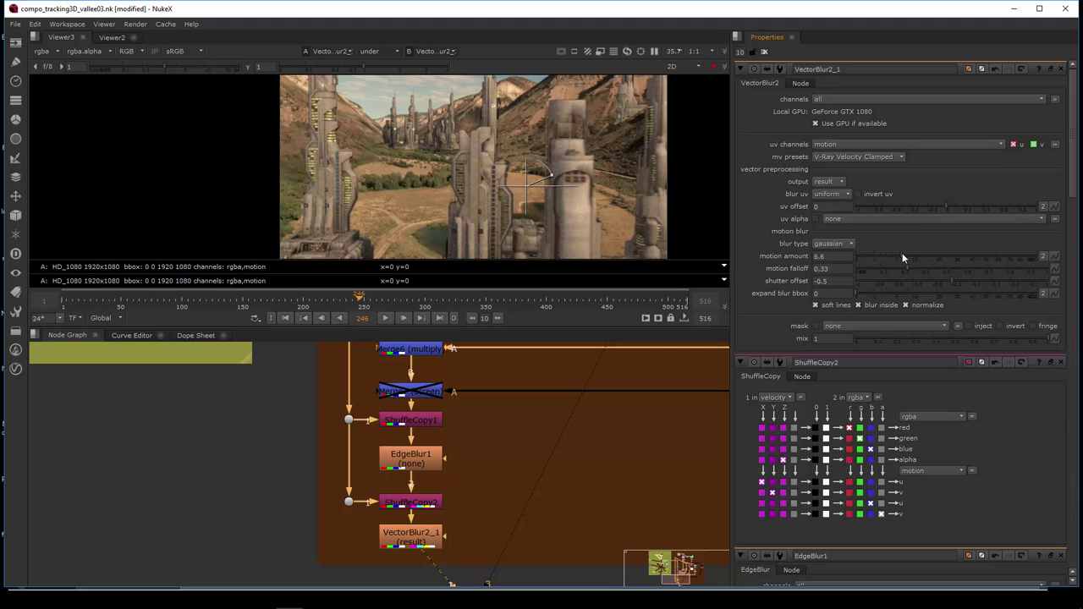
pyautogui.click(279, 302)
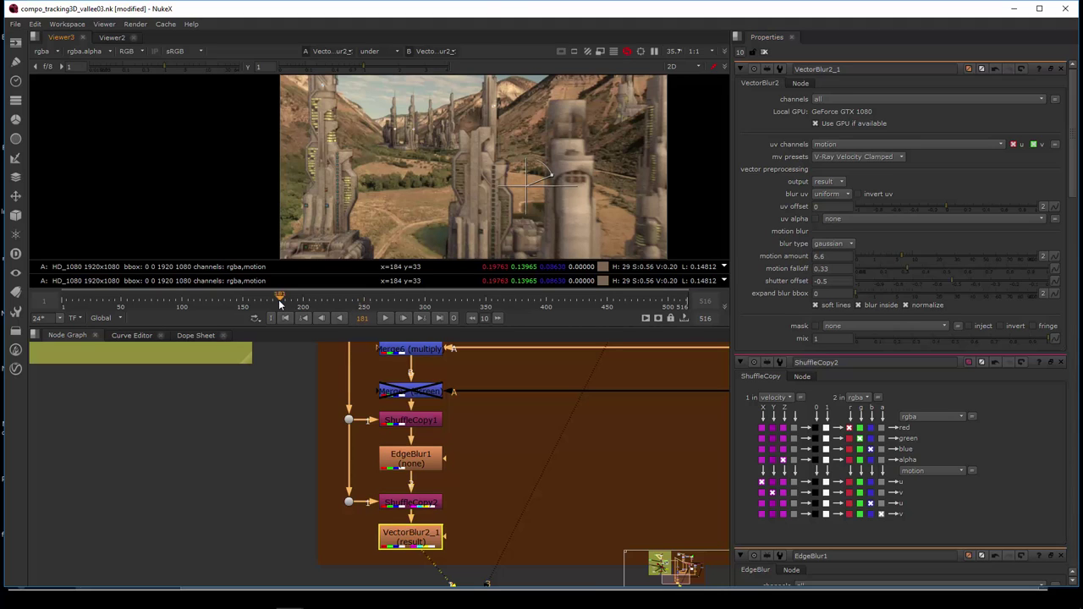